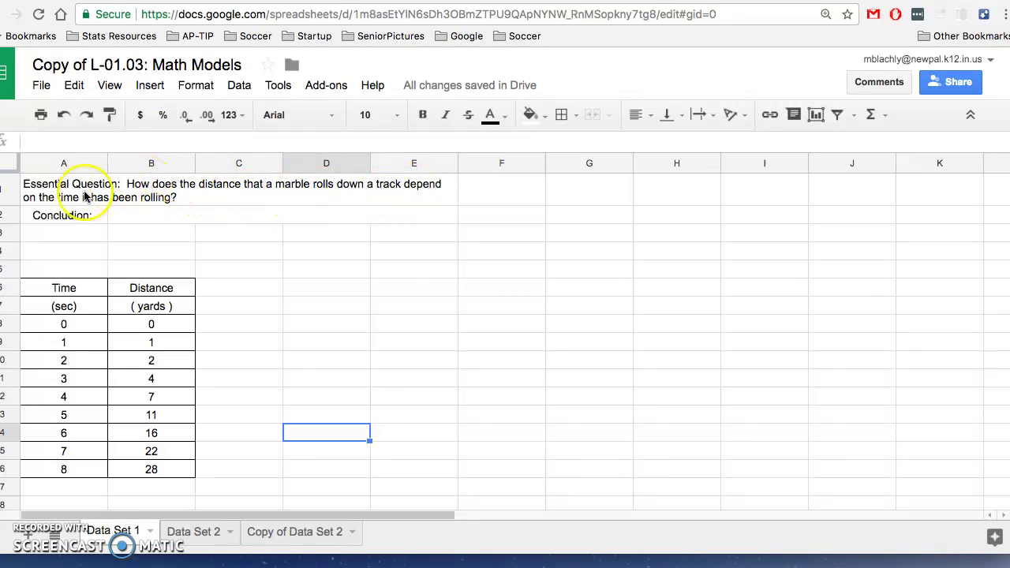
Insert a chart of the time and distance data in A6:B16 and change its type to scatter chart
{"action": "left_click_drag", "start_coordinate": [57, 291], "coordinate": [152, 473]}
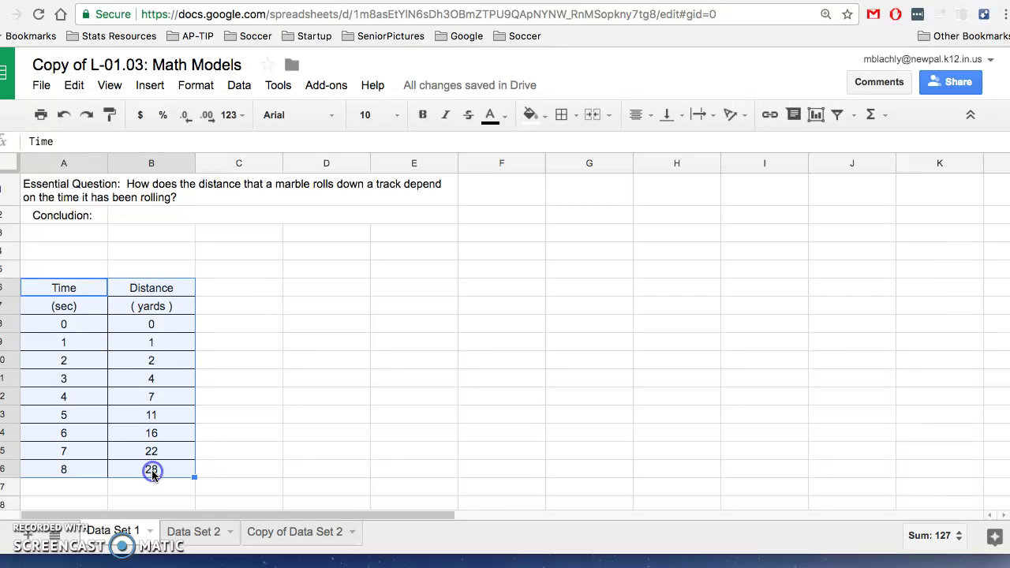
{"action": "left_click", "coordinate": [150, 86]}
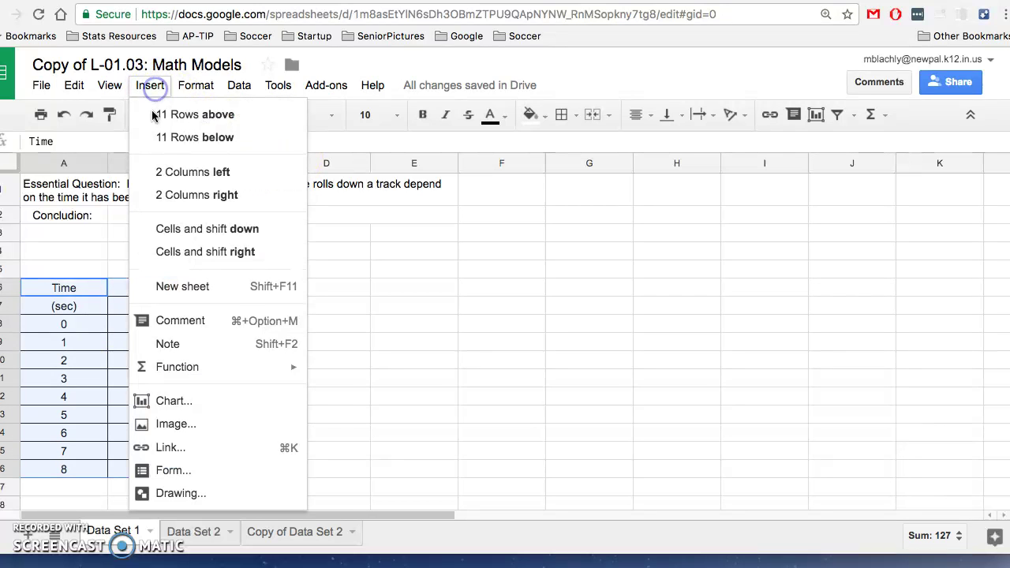
{"action": "left_click", "coordinate": [187, 401]}
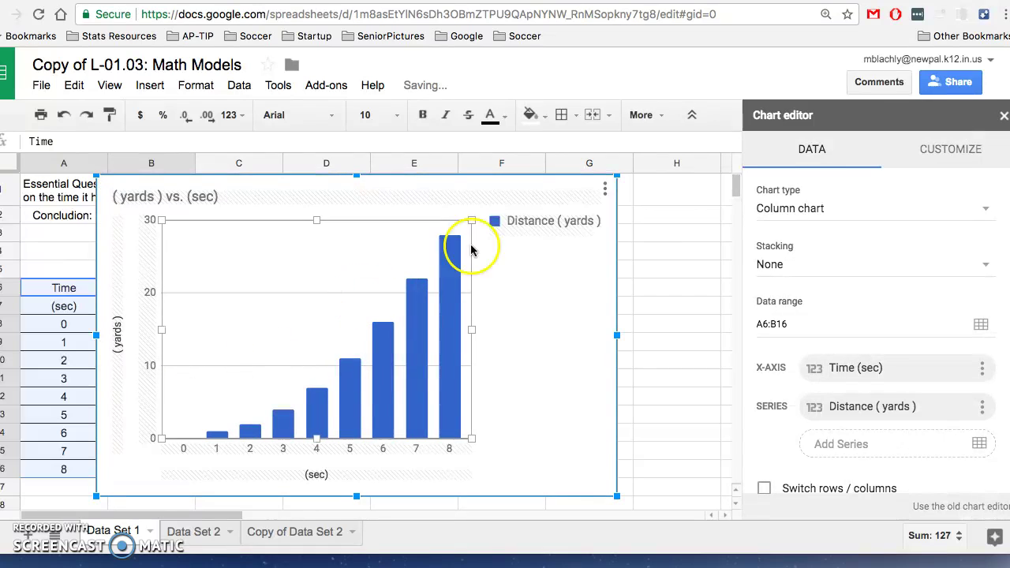
{"action": "left_click", "coordinate": [799, 208]}
{"action": "scroll", "coordinate": [800, 343], "scroll_direction": "down", "scroll_amount": 5}
{"action": "scroll", "coordinate": [801, 350], "scroll_direction": "down", "scroll_amount": 5}
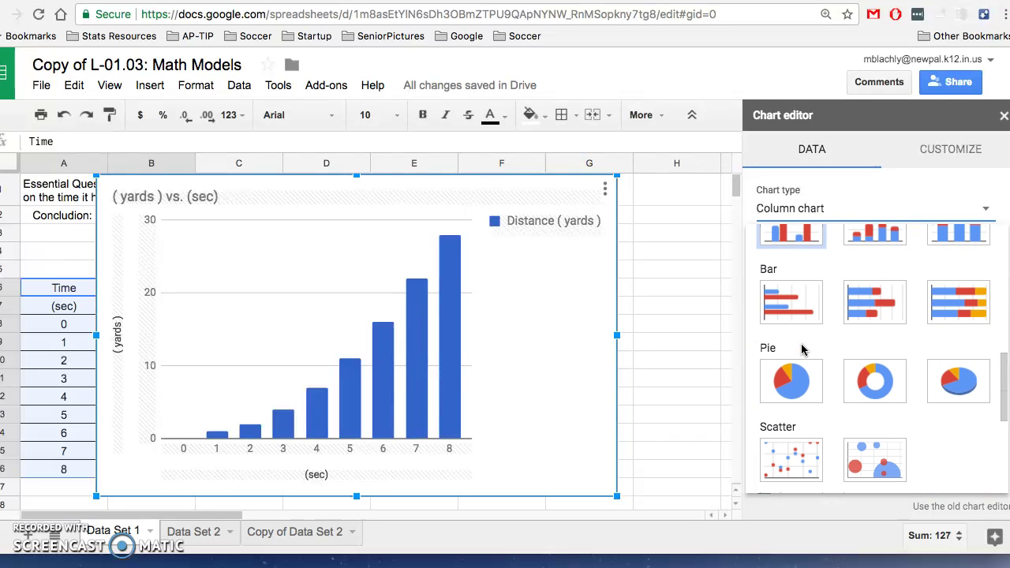
{"action": "left_click", "coordinate": [777, 462]}
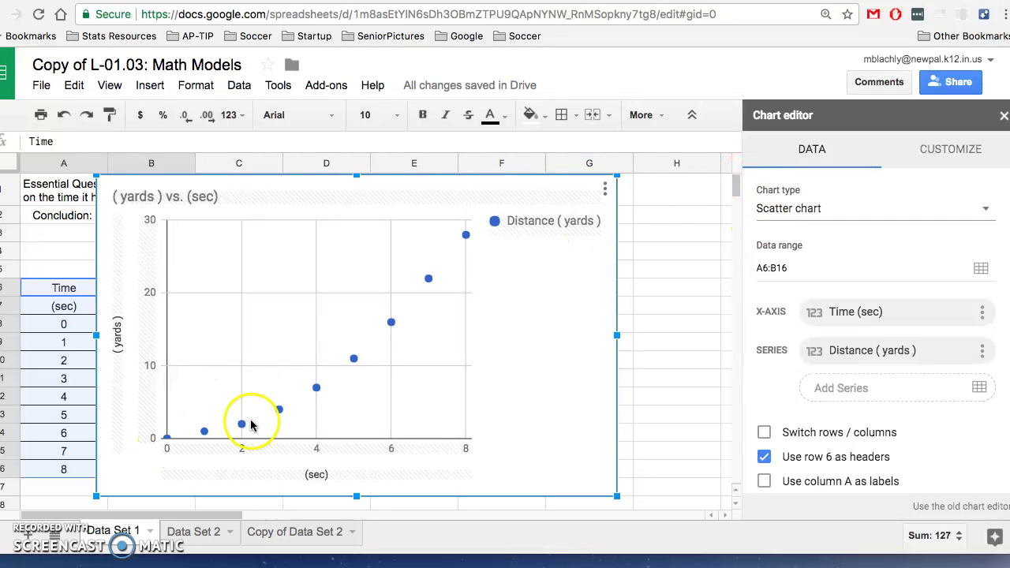
Delete the scatter chart of distance against time
{"action": "mouse_move", "coordinate": [389, 322]}
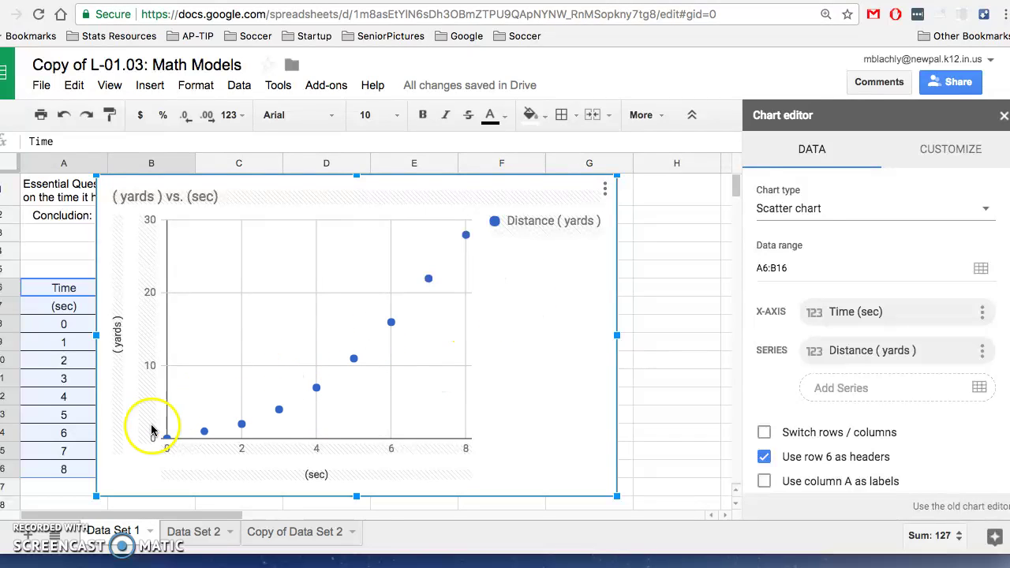
{"action": "mouse_move", "coordinate": [177, 443]}
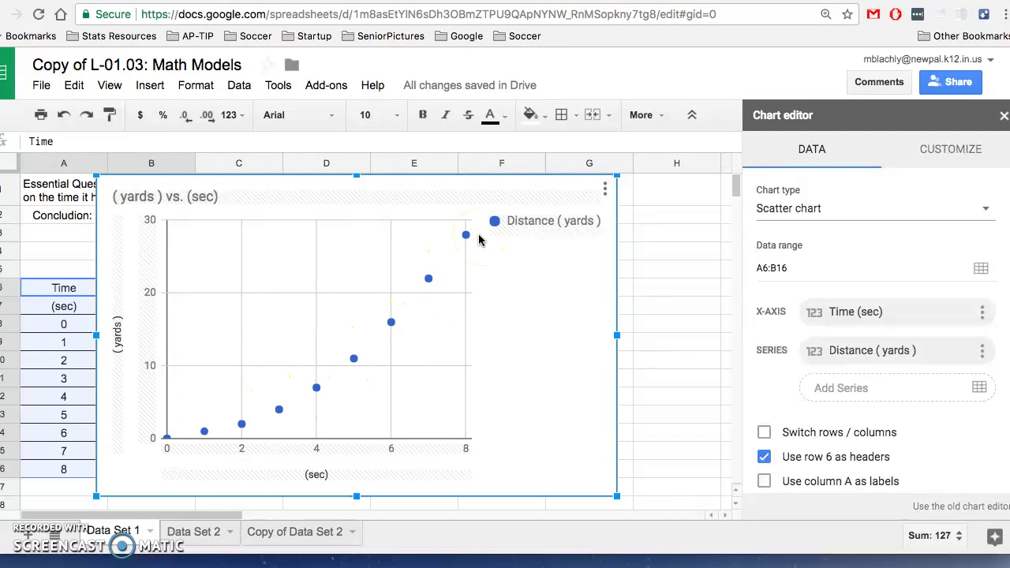
{"action": "left_click", "coordinate": [576, 272]}
{"action": "key", "text": "Delete"}
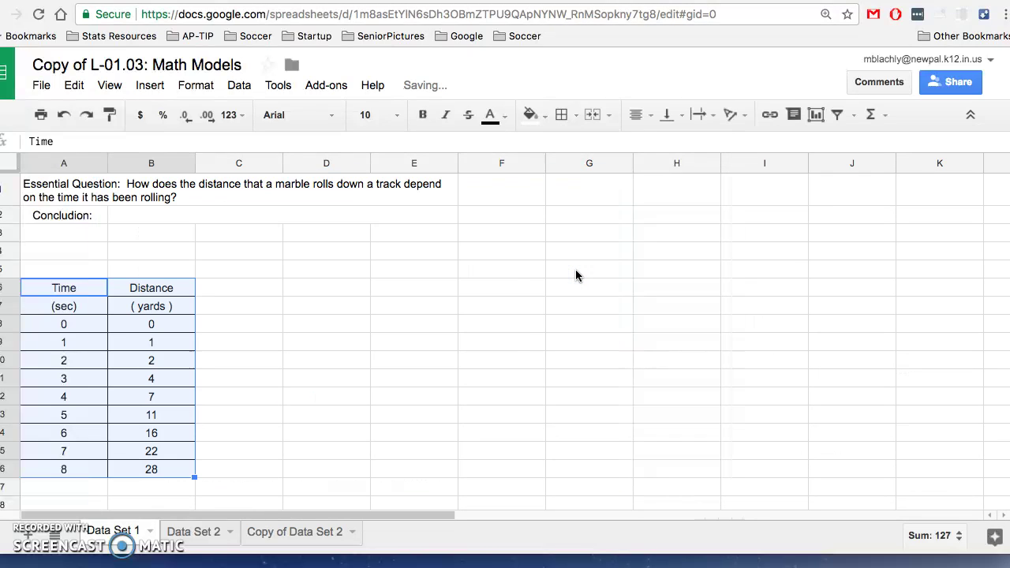
Label the Time column x in A5 and the Distance column y in B5
{"action": "left_click", "coordinate": [64, 270]}
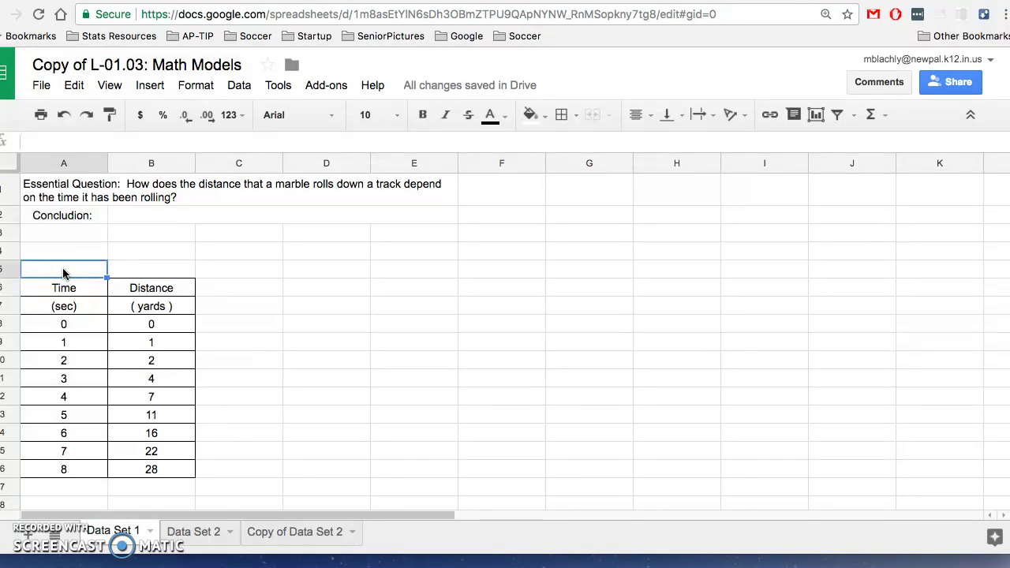
{"action": "key", "text": "Right"}
{"action": "type", "text": "y"}
{"action": "key", "text": "Right"}
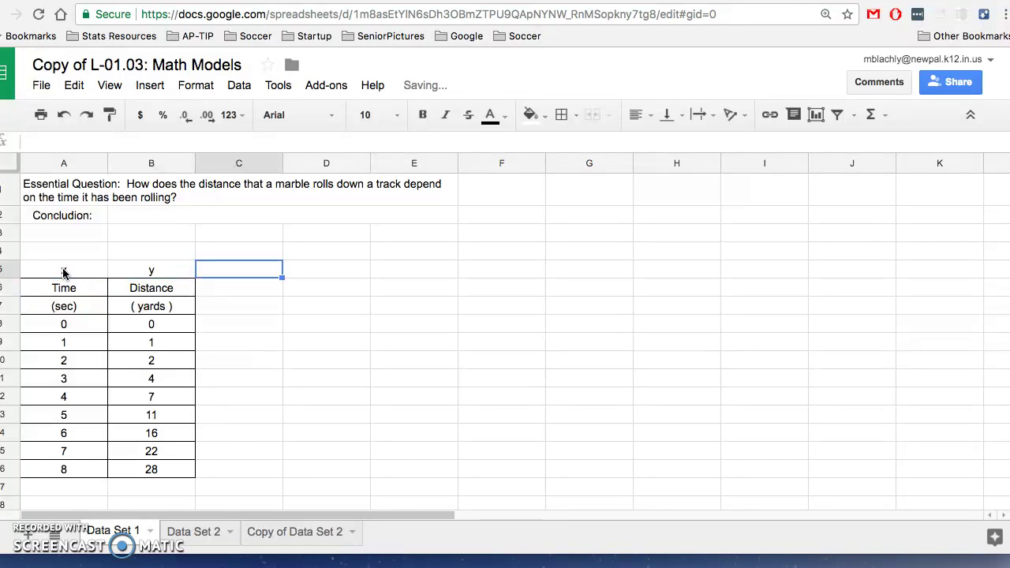
{"action": "key", "text": "Right"}
Copy the labelled table in A5:B16 and paste it starting at D5
{"action": "left_click_drag", "start_coordinate": [64, 270], "coordinate": [151, 471]}
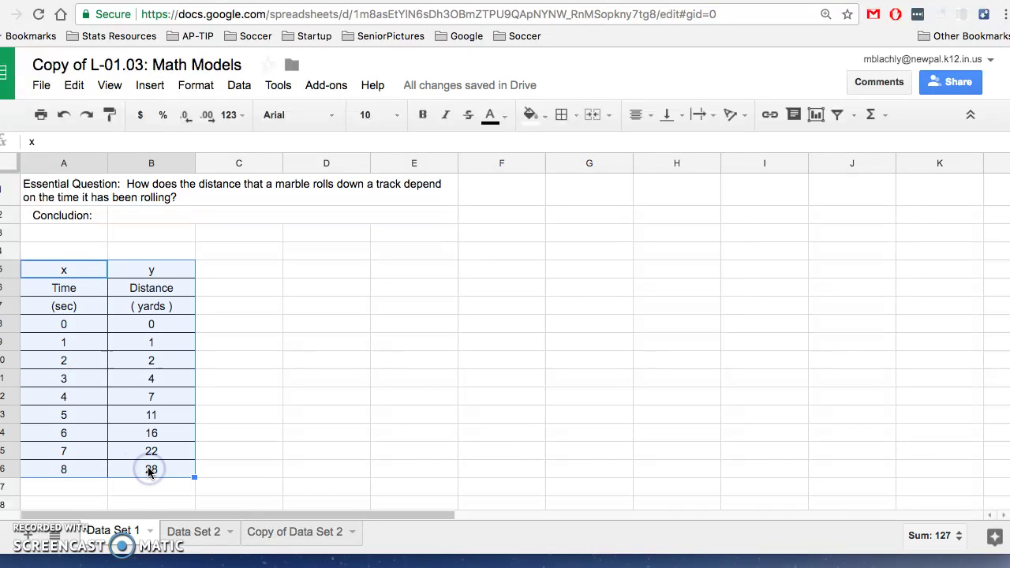
{"action": "left_click", "coordinate": [312, 269]}
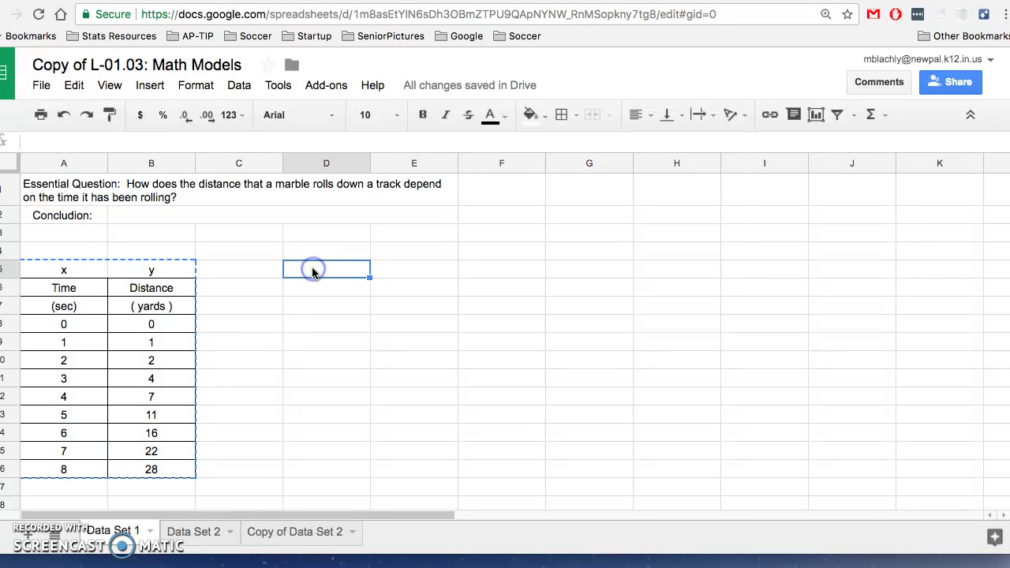
{"action": "key", "text": "ctrl+v"}
Change the copied table's first column headings in D5:D7 to x^2, Time Squared and sec^2
{"action": "left_click", "coordinate": [331, 270]}
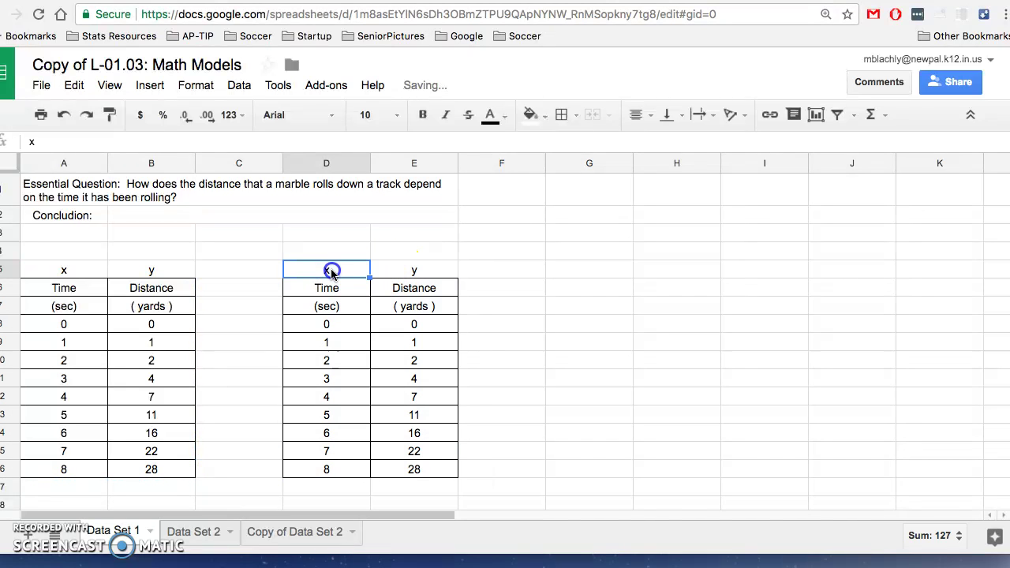
{"action": "double_click", "coordinate": [332, 270]}
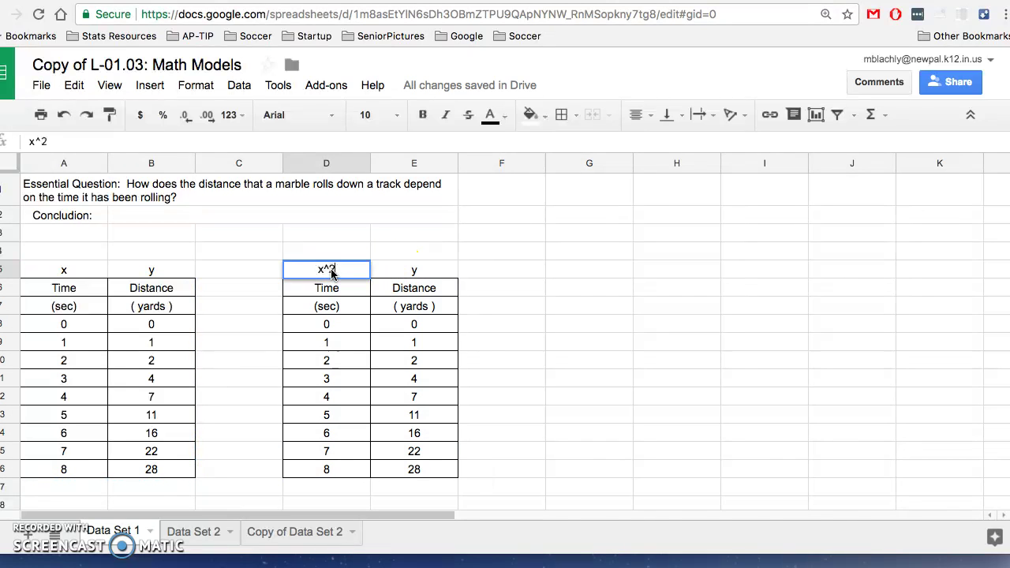
{"action": "type", "text": "^2"}
{"action": "key", "text": "Return"}
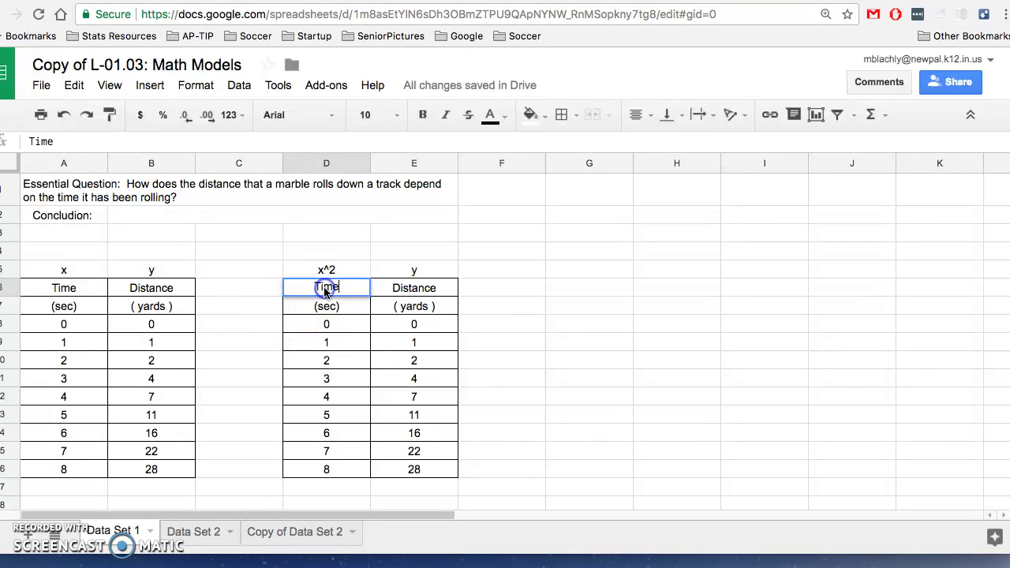
{"action": "type", "text": "Squared"}
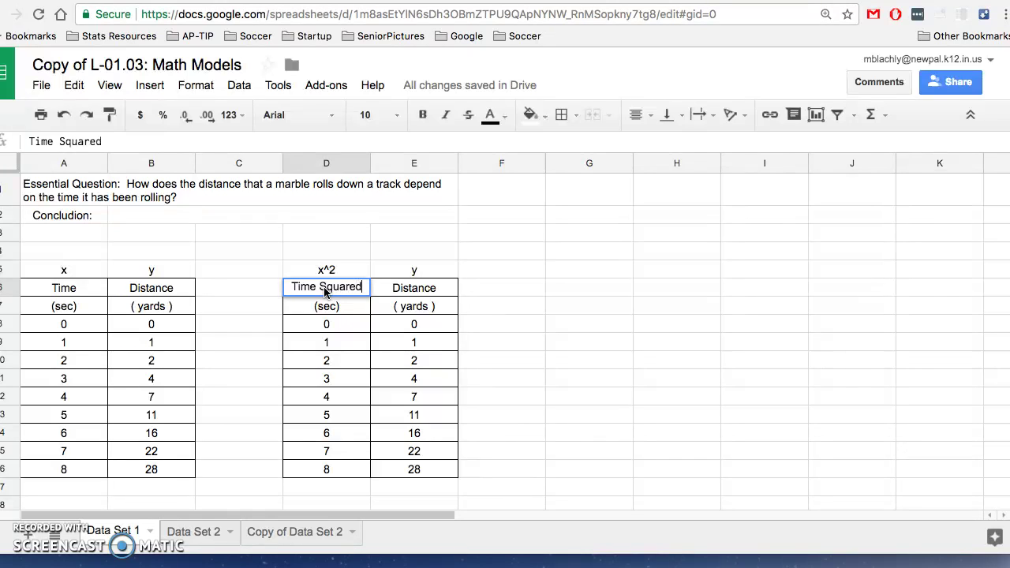
{"action": "key", "text": "Return"}
{"action": "type", "text": "sec"}
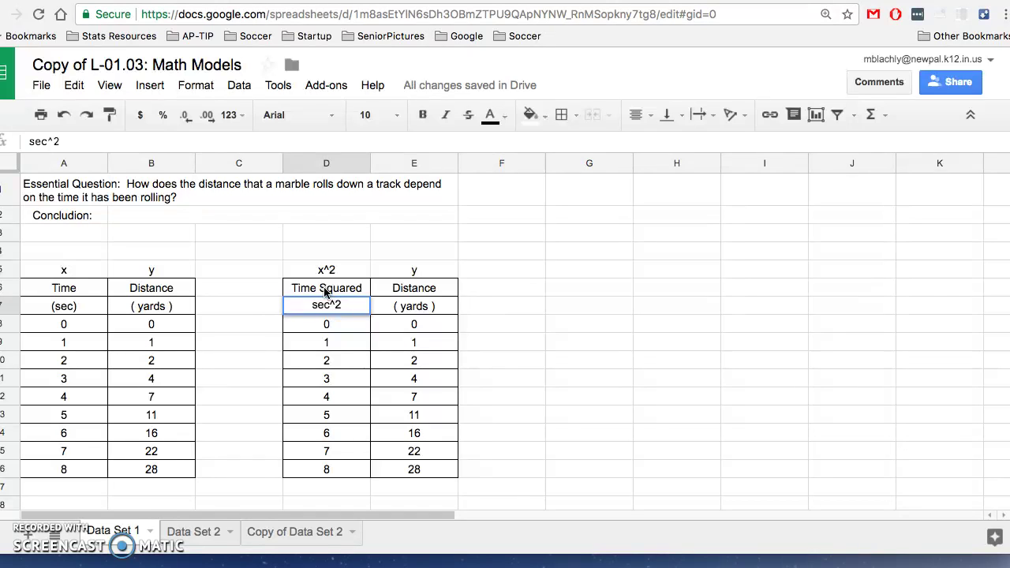
{"action": "key", "text": "Return"}
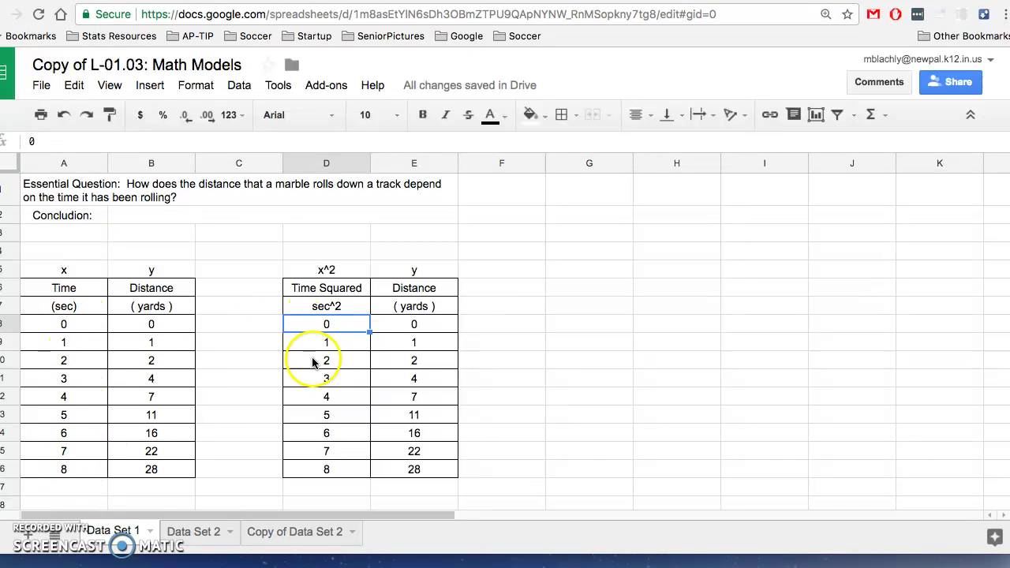
Enter the formula =A8^2 in D8 and fill it down through D16
{"action": "left_click", "coordinate": [325, 325]}
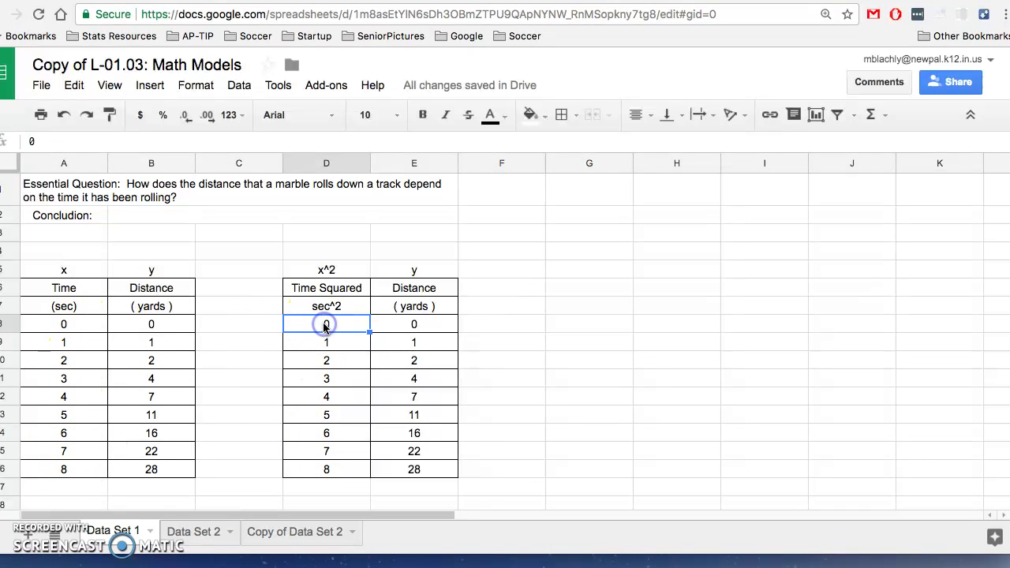
{"action": "type", "text": "="}
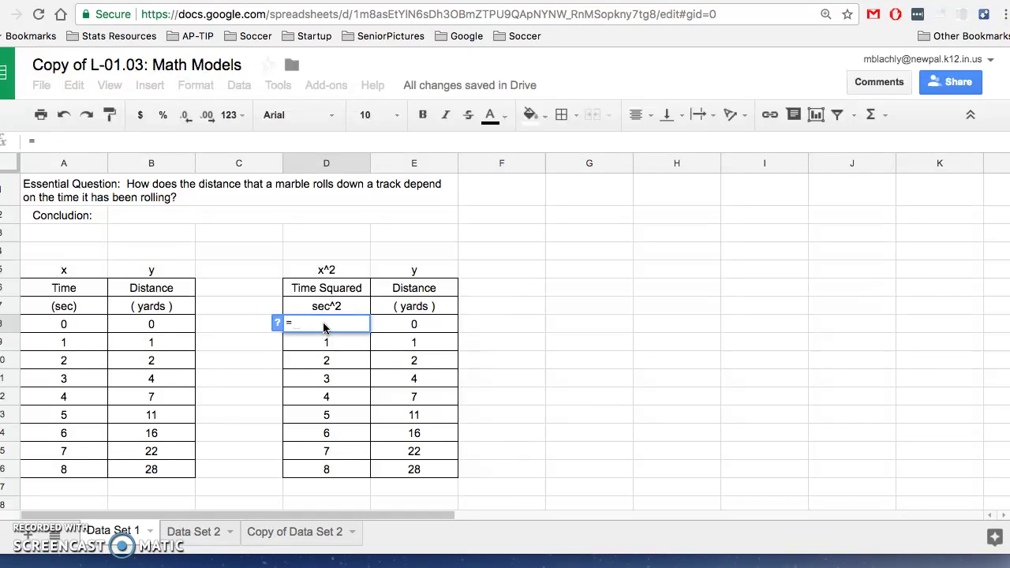
{"action": "left_click", "coordinate": [66, 324]}
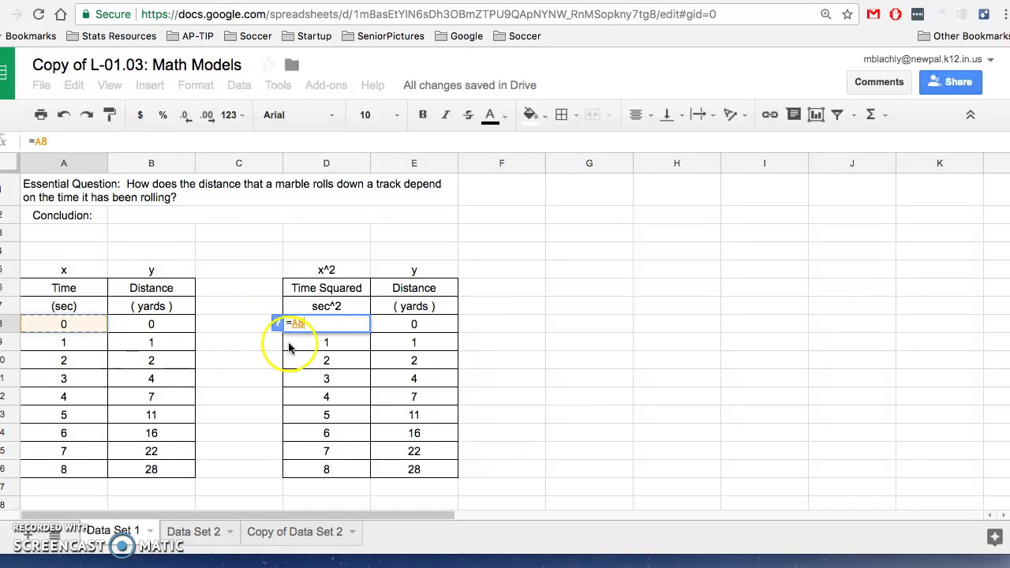
{"action": "type", "text": "^2"}
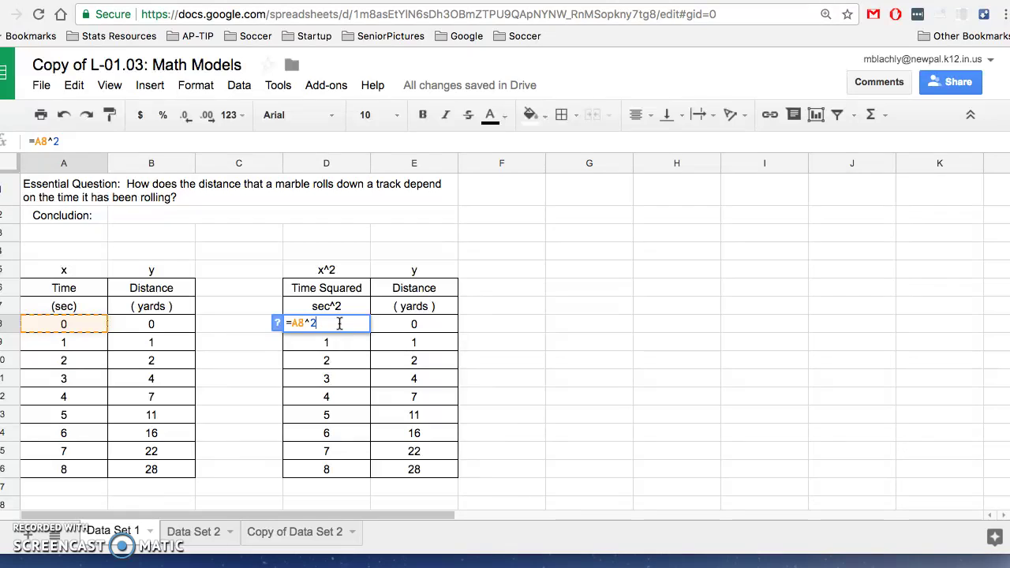
{"action": "key", "text": "Return"}
{"action": "left_click", "coordinate": [350, 327]}
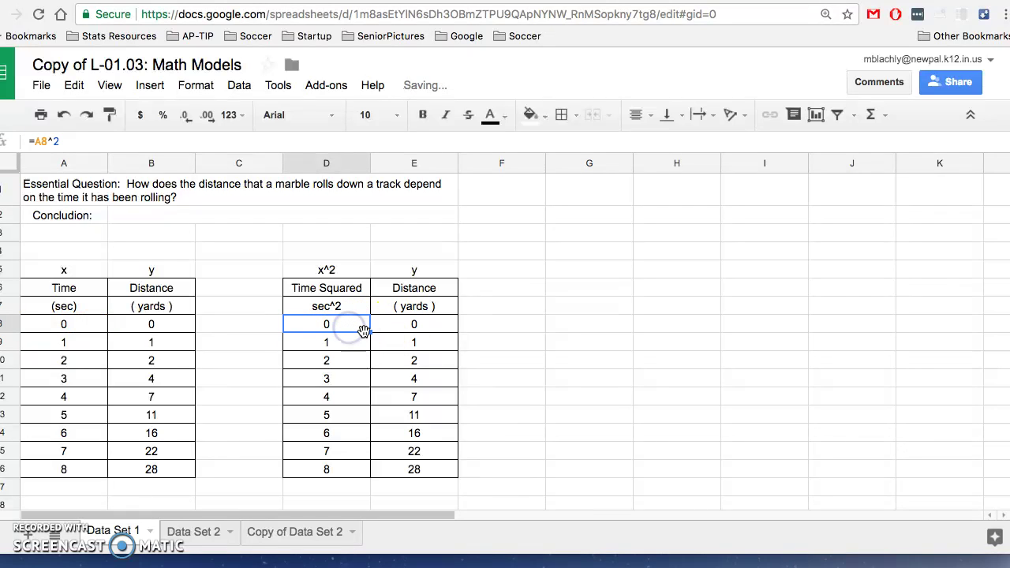
{"action": "left_click_drag", "start_coordinate": [369, 331], "coordinate": [366, 472]}
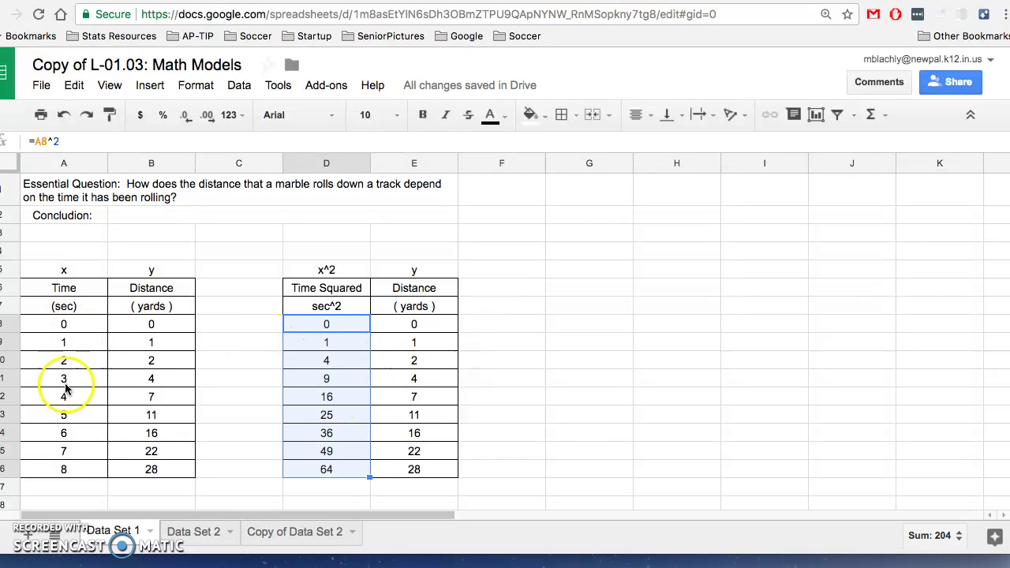
Insert a chart of the Time Squared and Distance data in D6:E16 and change its type to scatter chart
{"action": "left_click", "coordinate": [307, 291]}
{"action": "left_click_drag", "start_coordinate": [306, 290], "coordinate": [418, 471]}
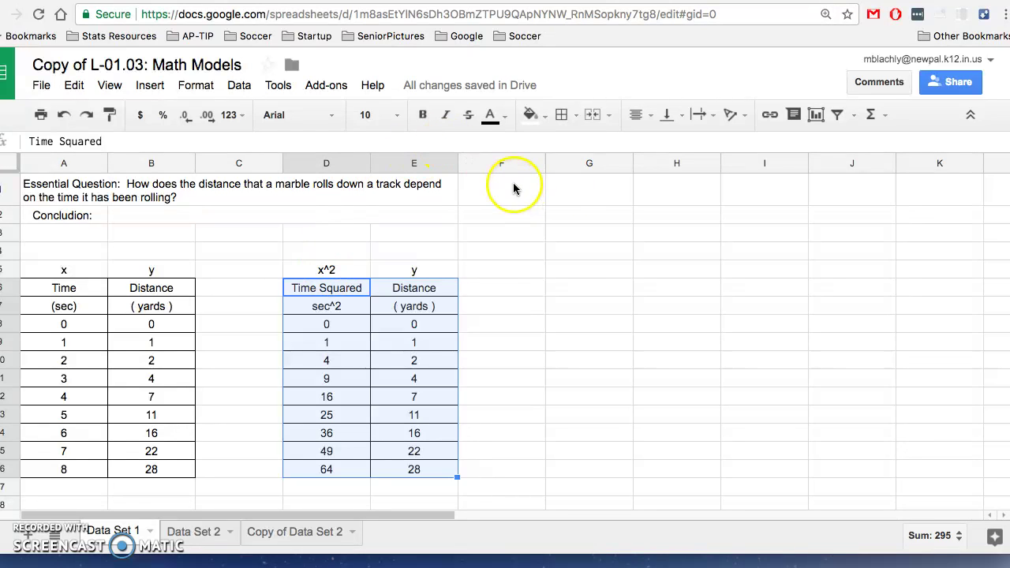
{"action": "left_click", "coordinate": [150, 86]}
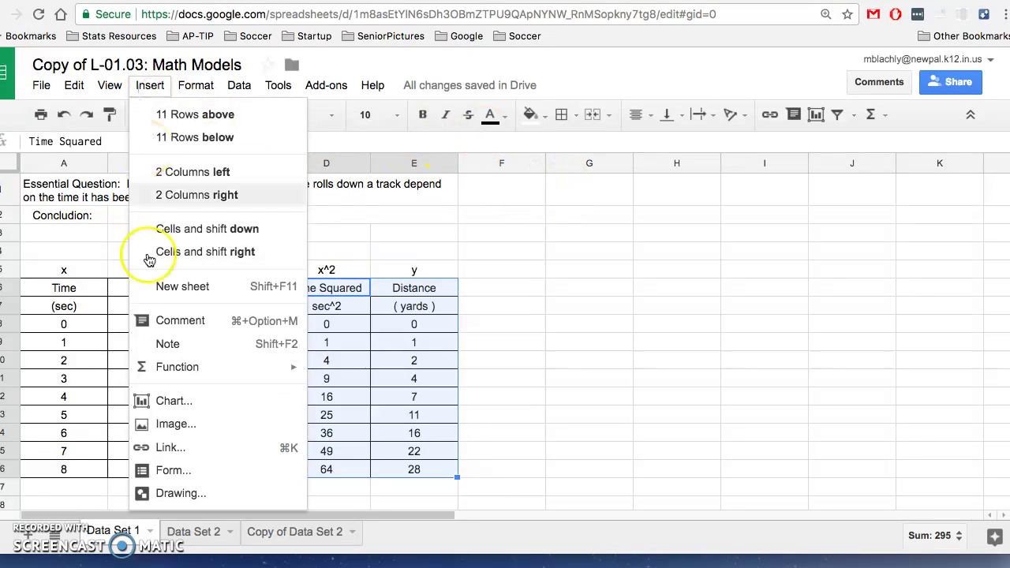
{"action": "left_click", "coordinate": [179, 402]}
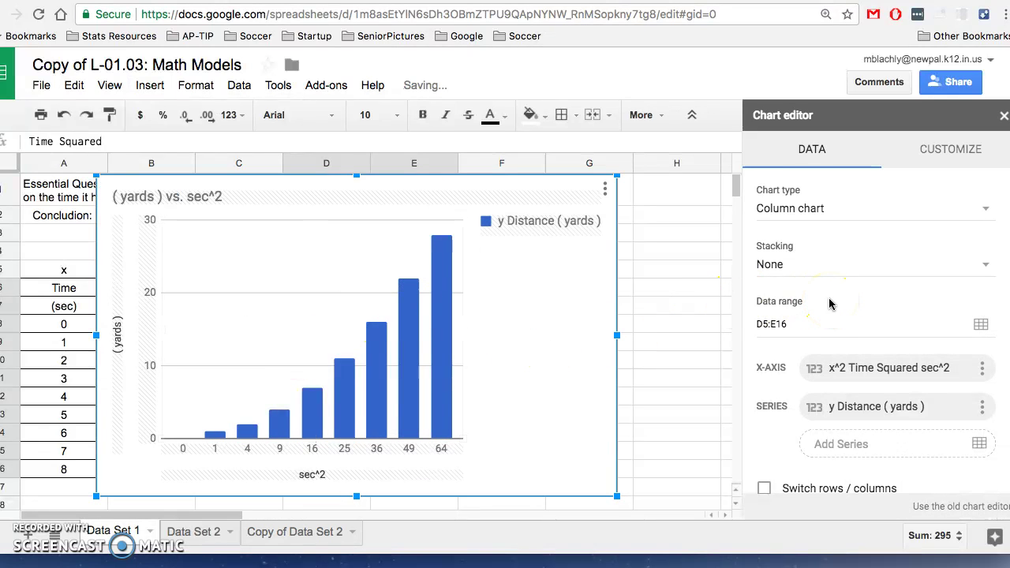
{"action": "left_click", "coordinate": [820, 208]}
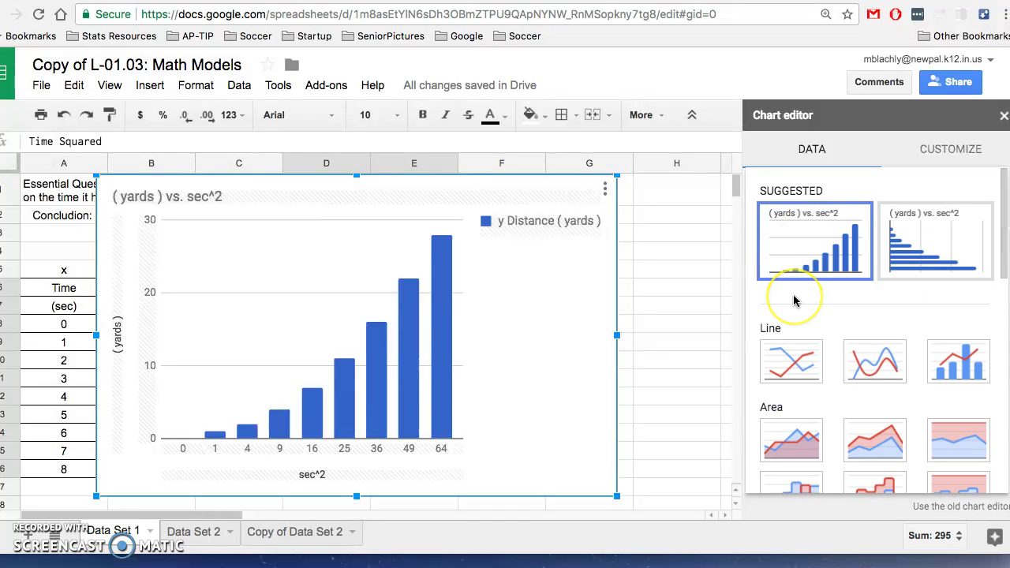
{"action": "scroll", "coordinate": [793, 295], "scroll_direction": "down", "scroll_amount": 5}
{"action": "scroll", "coordinate": [792, 294], "scroll_direction": "down", "scroll_amount": 5}
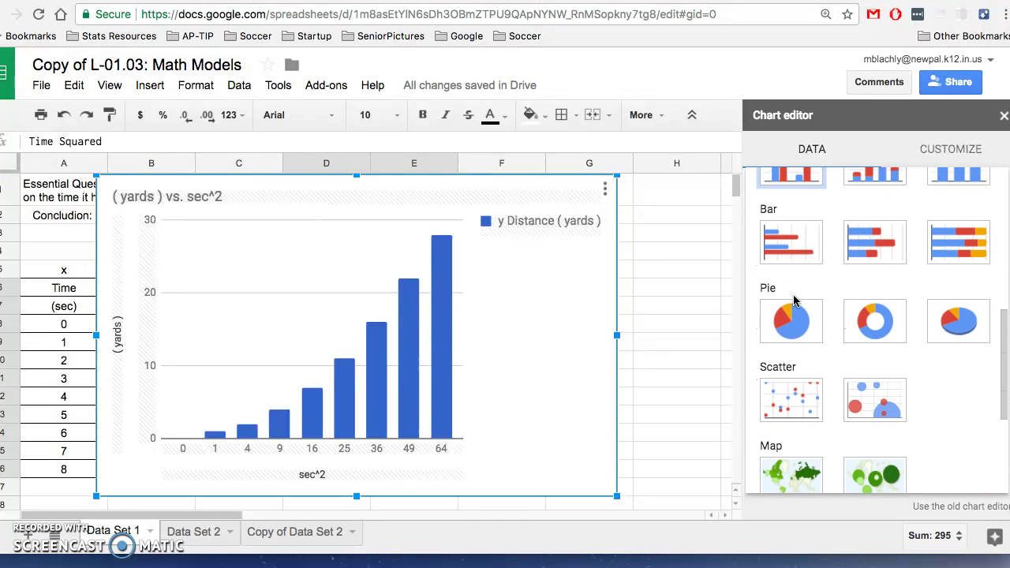
{"action": "left_click", "coordinate": [789, 403]}
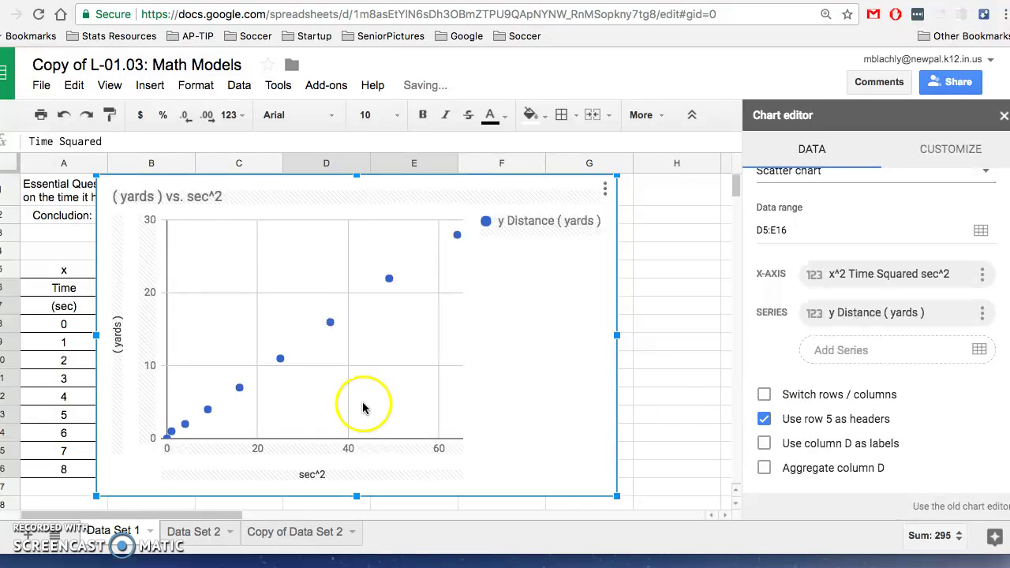
{"action": "mouse_move", "coordinate": [169, 436]}
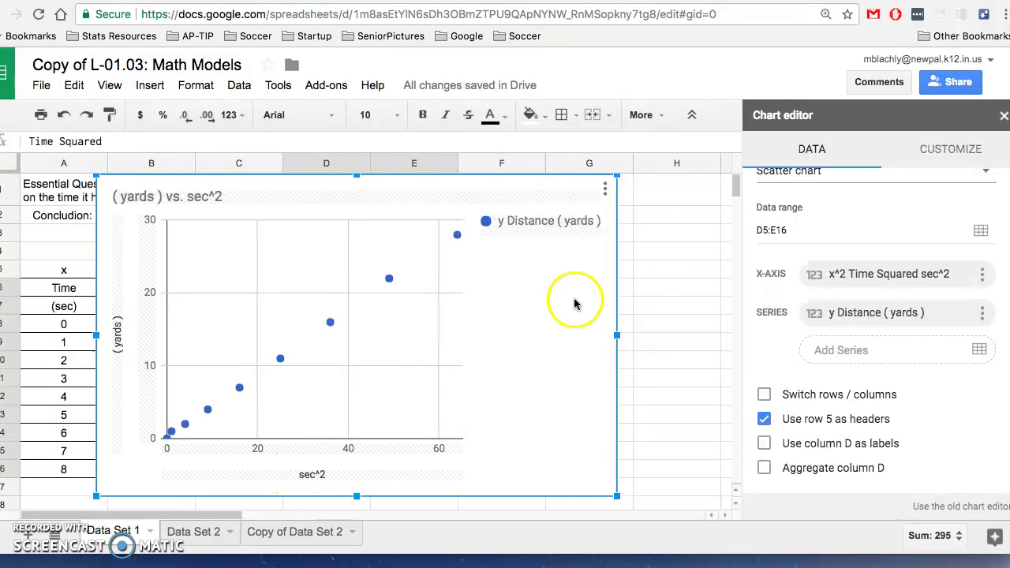
Set the chart title to "The Relationship between the distance and the time squared for a marble rolling down an incline"
{"action": "left_click", "coordinate": [946, 155]}
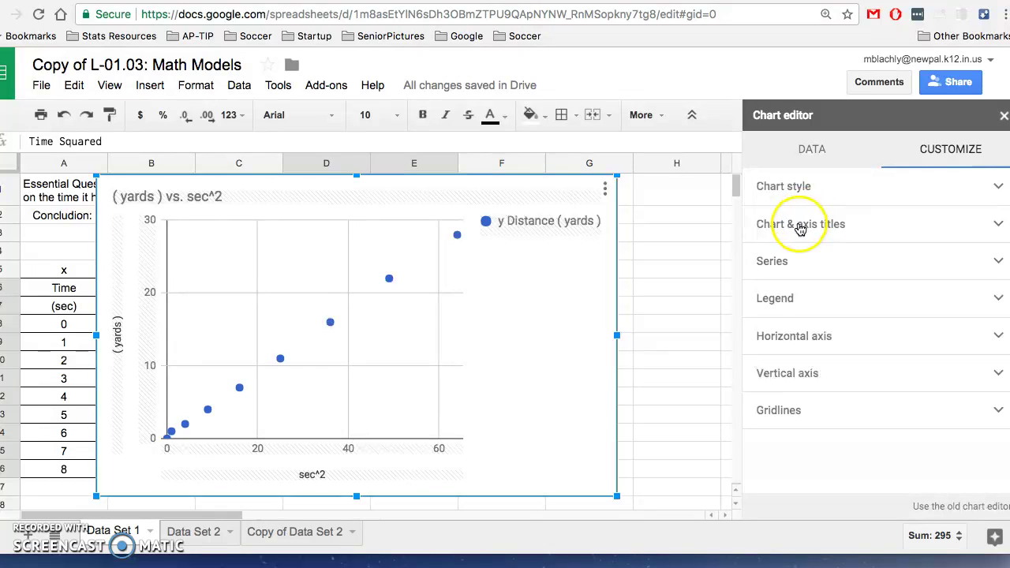
{"action": "left_click", "coordinate": [799, 226]}
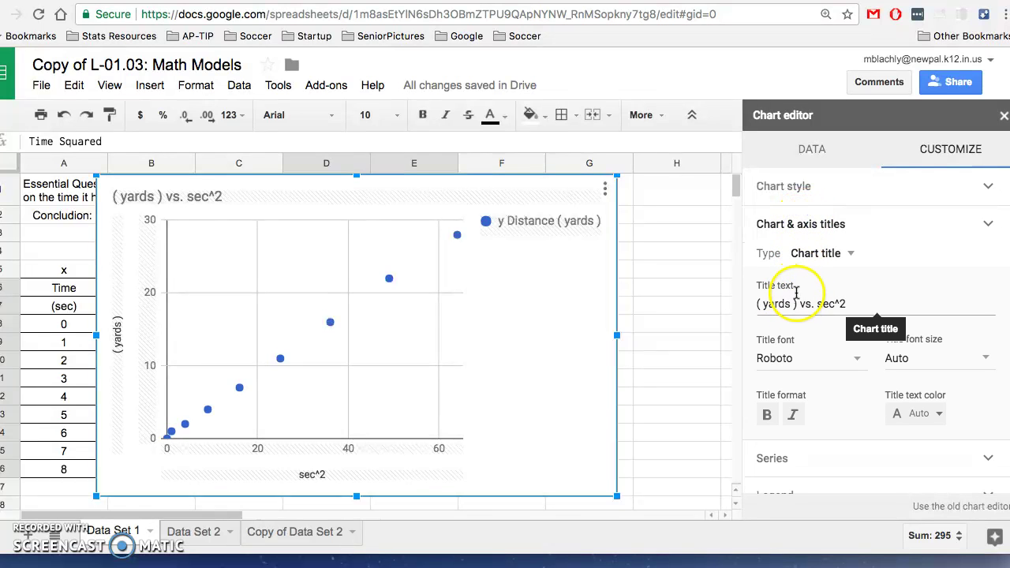
{"action": "left_click", "coordinate": [856, 298]}
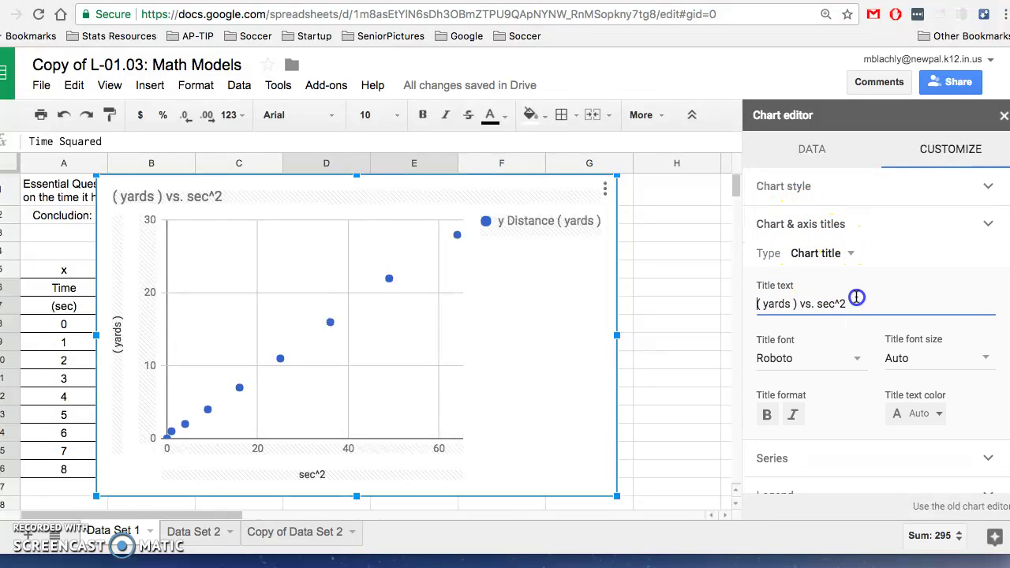
{"action": "left_click_drag", "start_coordinate": [846, 306], "coordinate": [723, 309]}
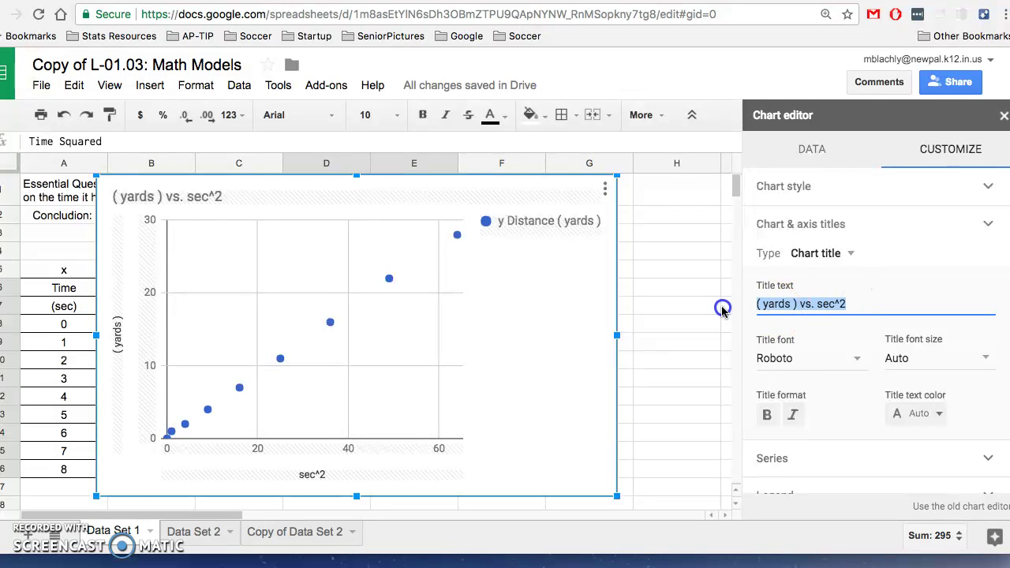
{"action": "type", "text": "The Re"}
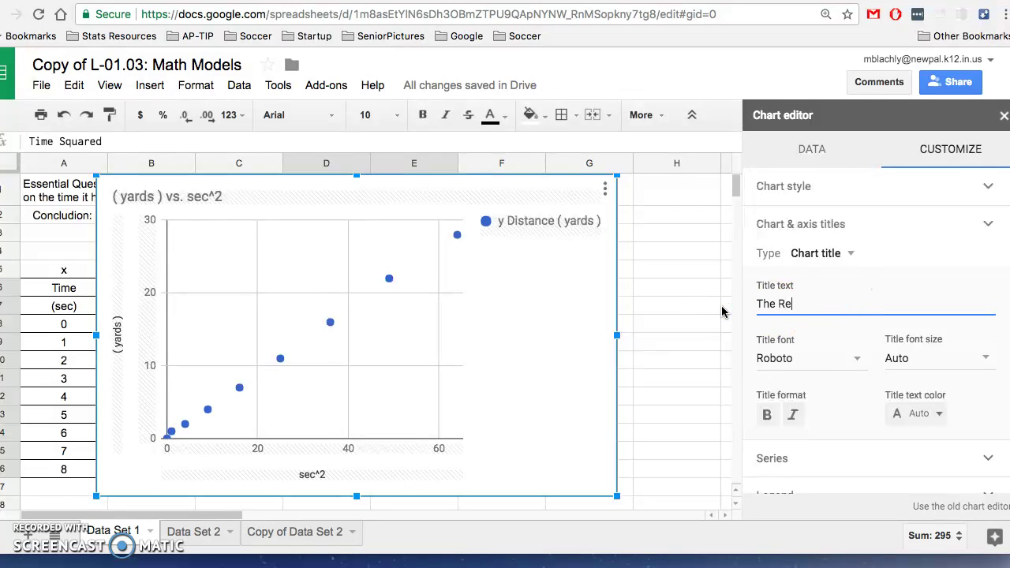
{"action": "type", "text": "lationship between"}
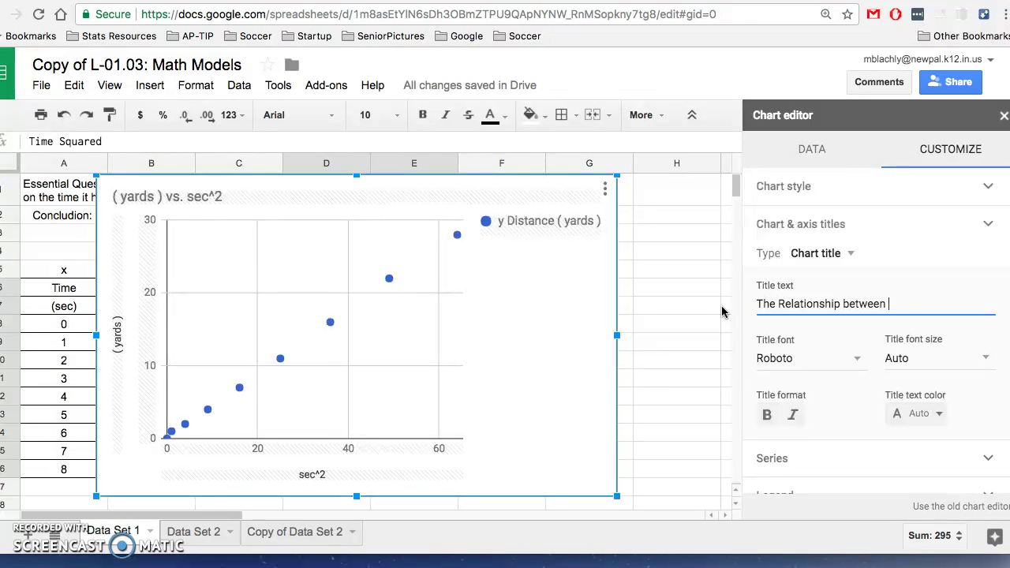
{"action": "type", "text": " the disatanc"}
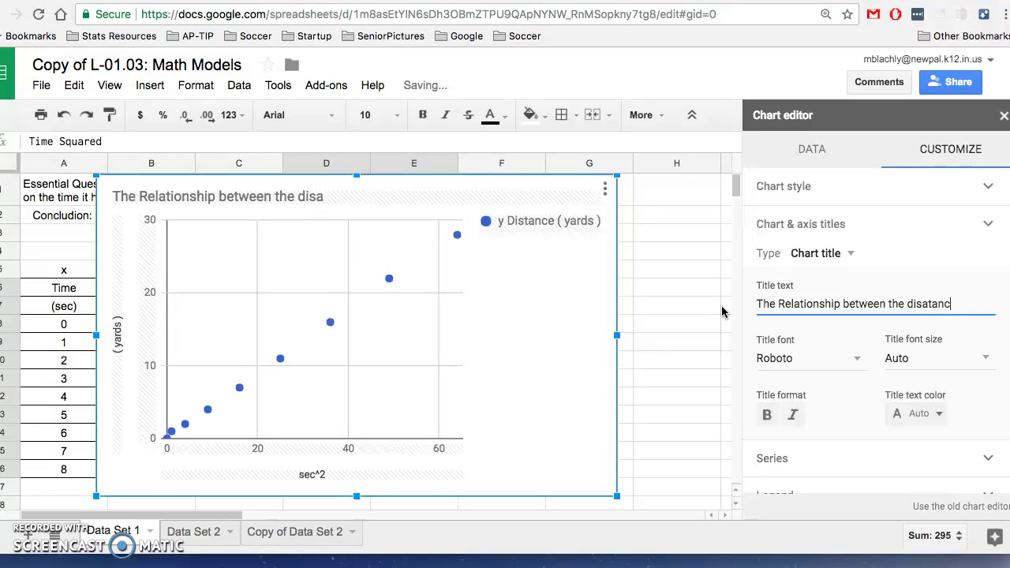
{"action": "key", "text": "BackSpace"}
{"action": "key", "text": "BackSpace"}
{"action": "key", "text": "BackSpace"}
{"action": "key", "text": "BackSpace"}
{"action": "key", "text": "BackSpace"}
{"action": "type", "text": "tance an"}
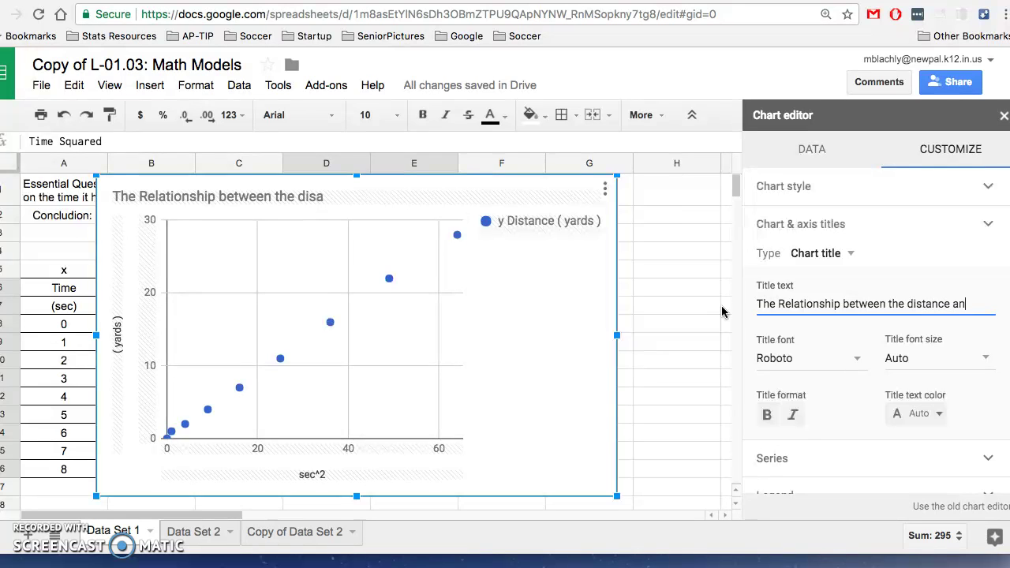
{"action": "key", "text": "BackSpace"}
{"action": "key", "text": "BackSpace"}
{"action": "key", "text": "BackSpace"}
{"action": "type", "text": "d the t"}
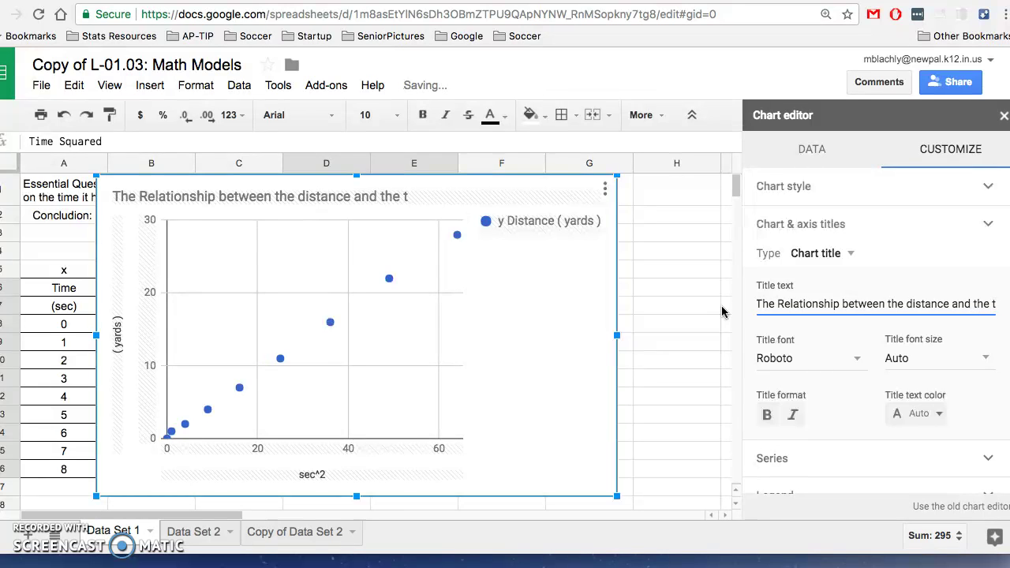
{"action": "type", "text": "ime squared for a "}
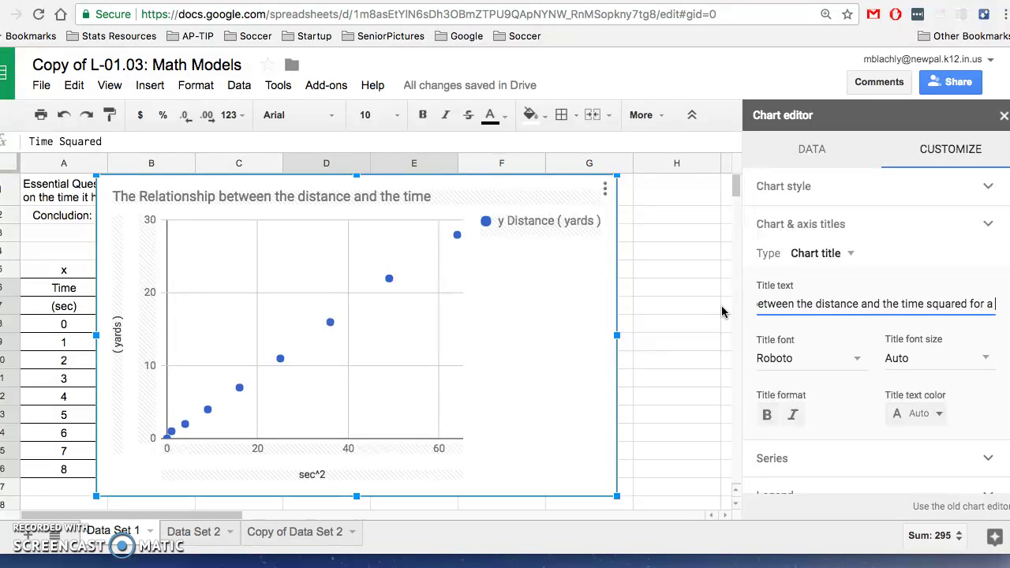
{"action": "type", "text": "marb"}
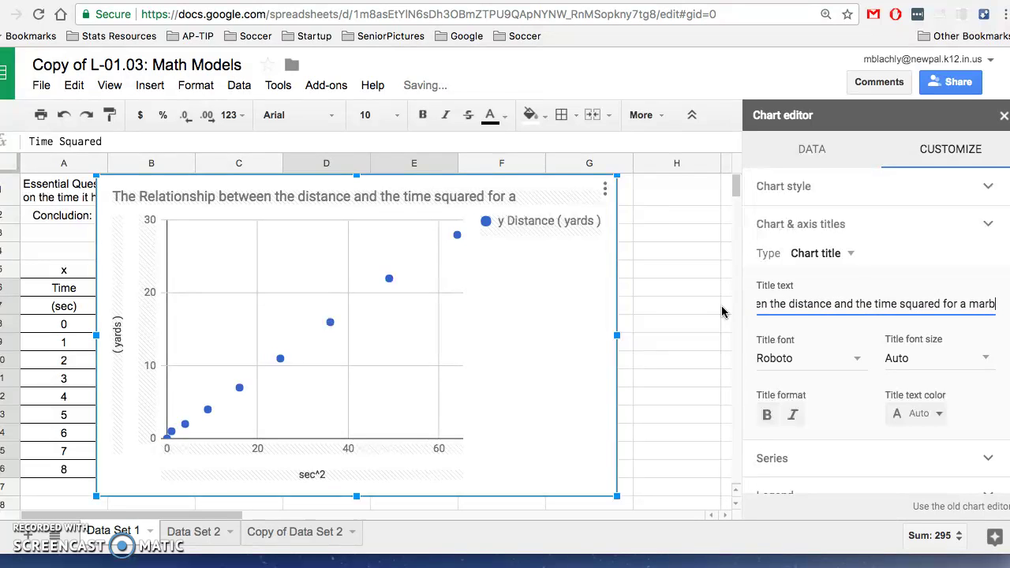
{"action": "type", "text": "le rolling do"}
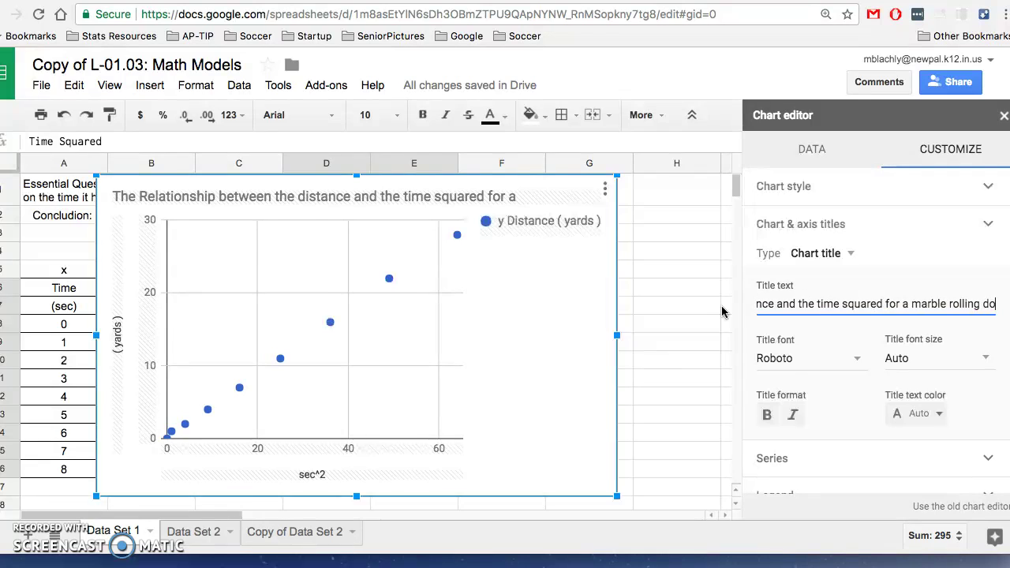
{"action": "type", "text": "wn a"}
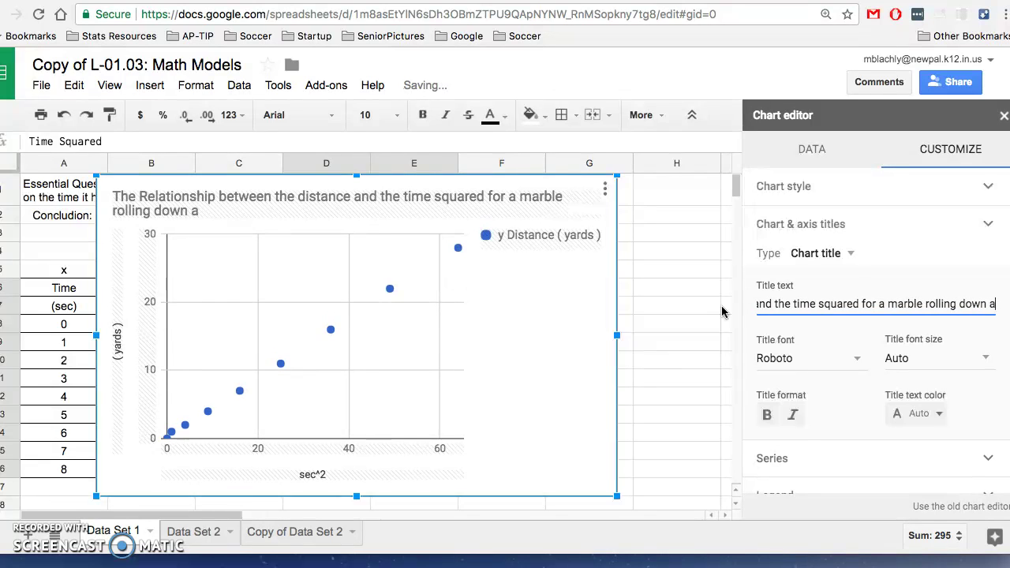
{"action": "type", "text": "n incline"}
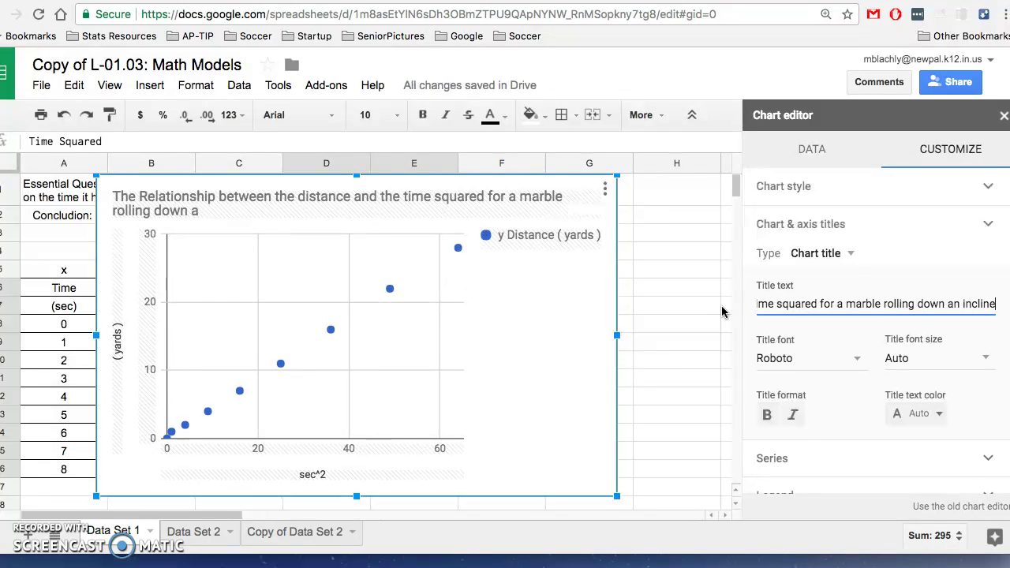
Add a chart subtitle with the author's name followed by "Aug 8, P 2, L-00"
{"action": "left_click", "coordinate": [805, 254]}
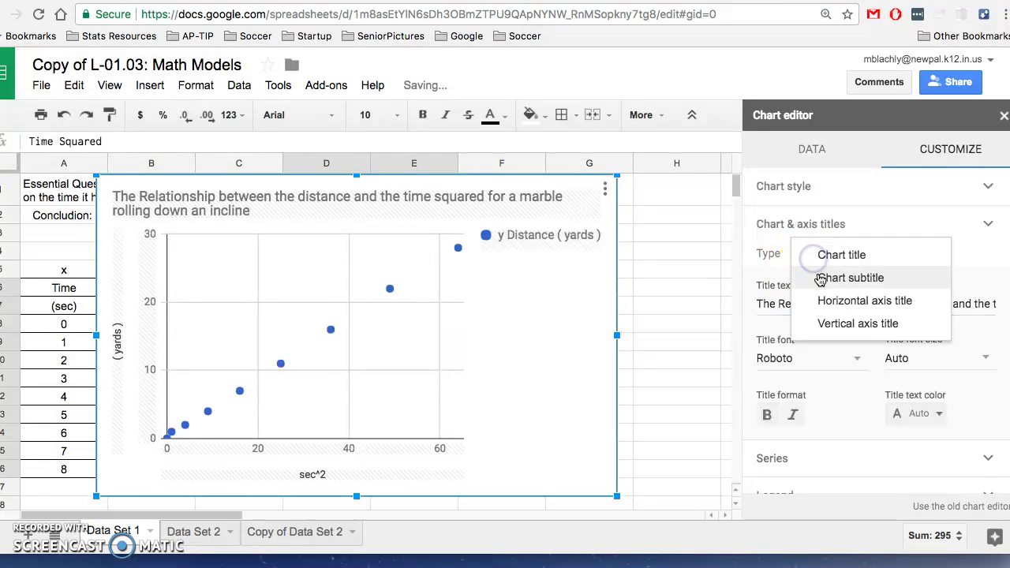
{"action": "left_click", "coordinate": [822, 281]}
{"action": "left_click", "coordinate": [805, 304]}
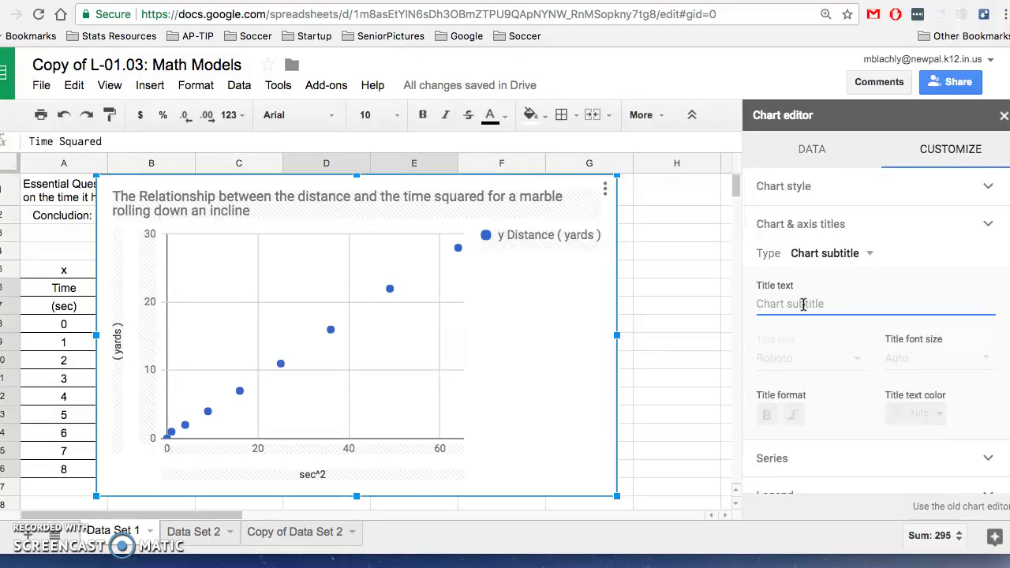
{"action": "type", "text": "Mark B, Aug 8,"}
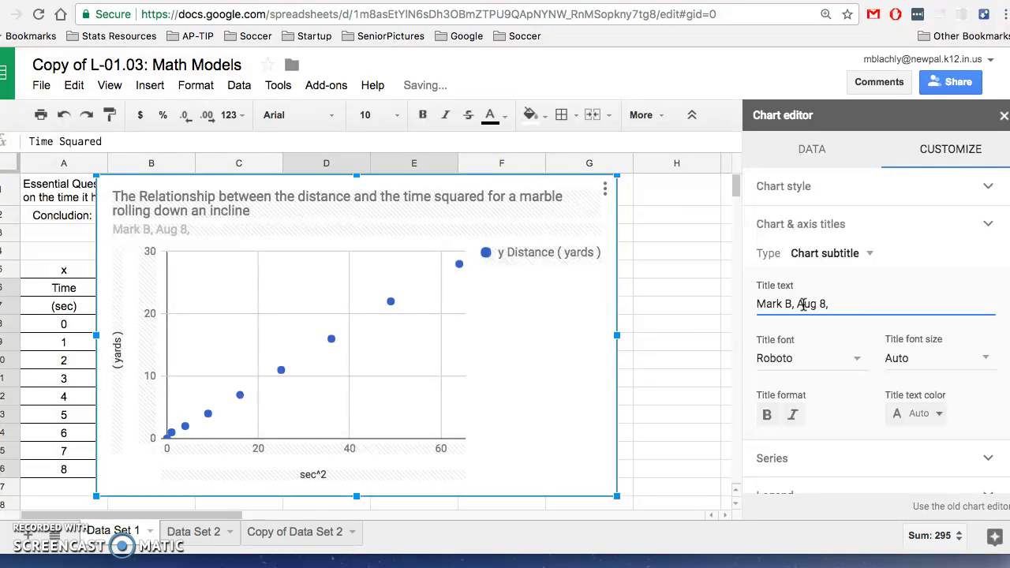
{"action": "type", "text": "2, L-00"}
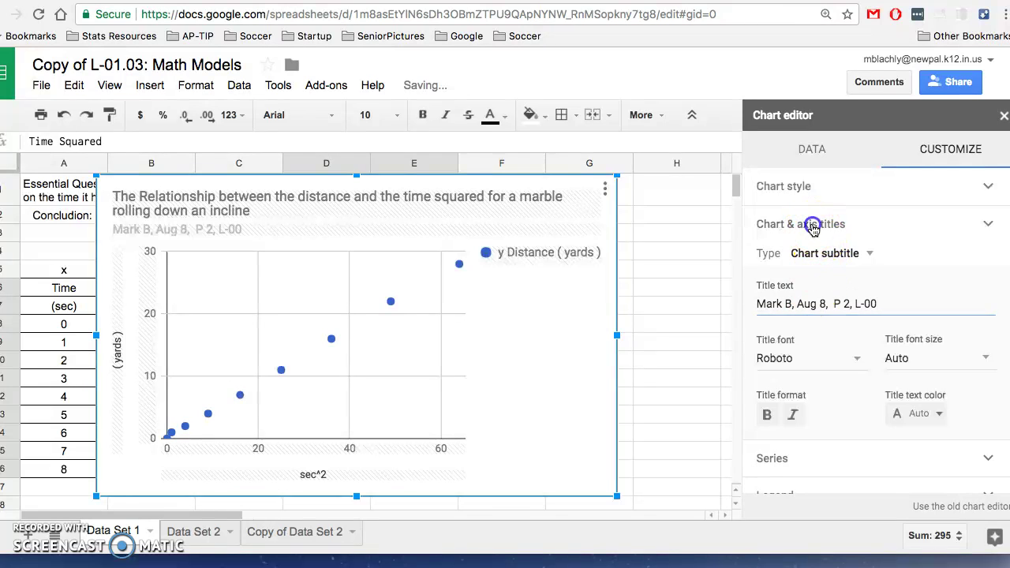
{"action": "left_click", "coordinate": [802, 226]}
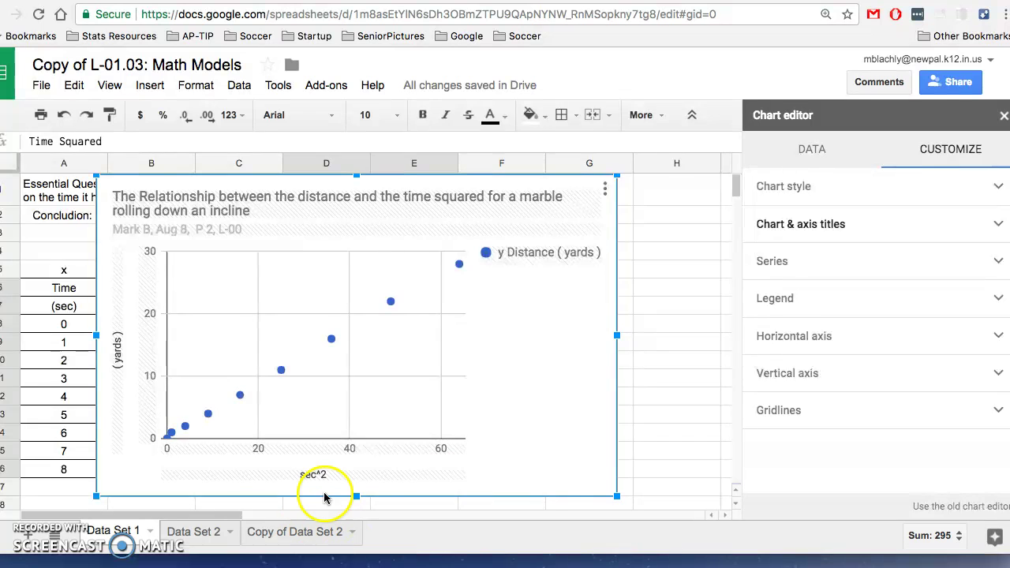
Change the chart's horizontal axis title to "Time Squared (sec^2)"
{"action": "left_click", "coordinate": [773, 225]}
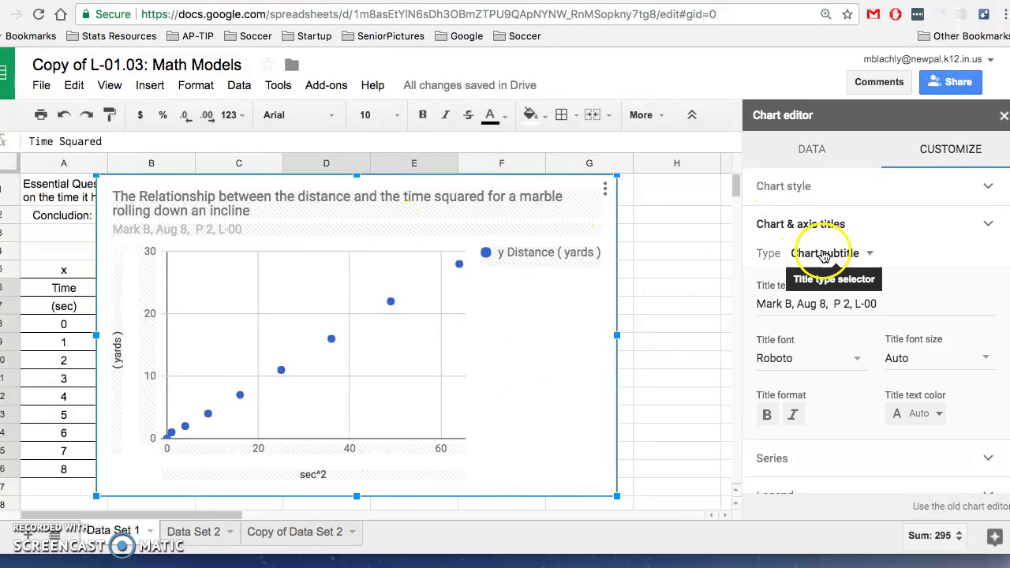
{"action": "left_click", "coordinate": [832, 256]}
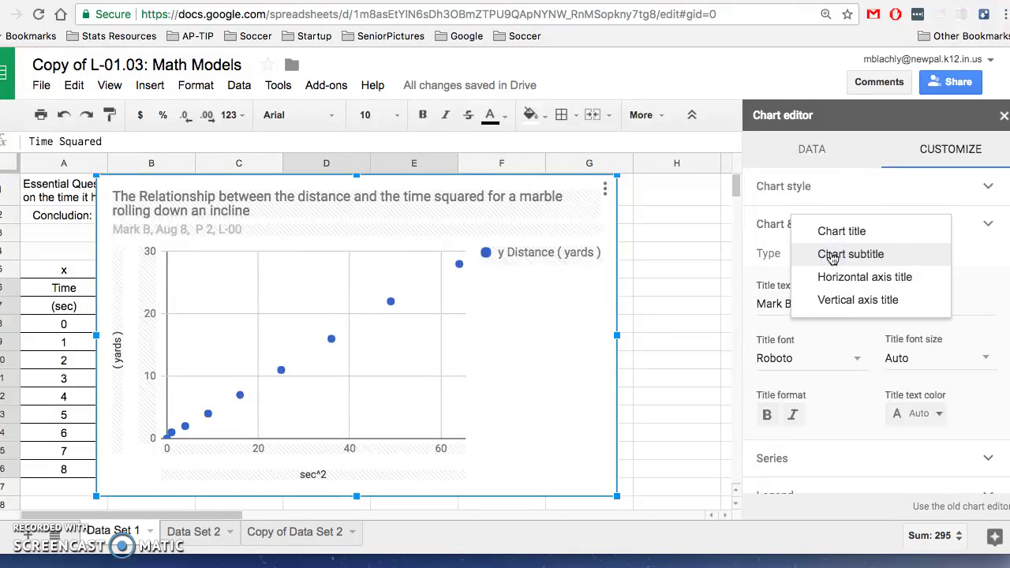
{"action": "left_click", "coordinate": [835, 277]}
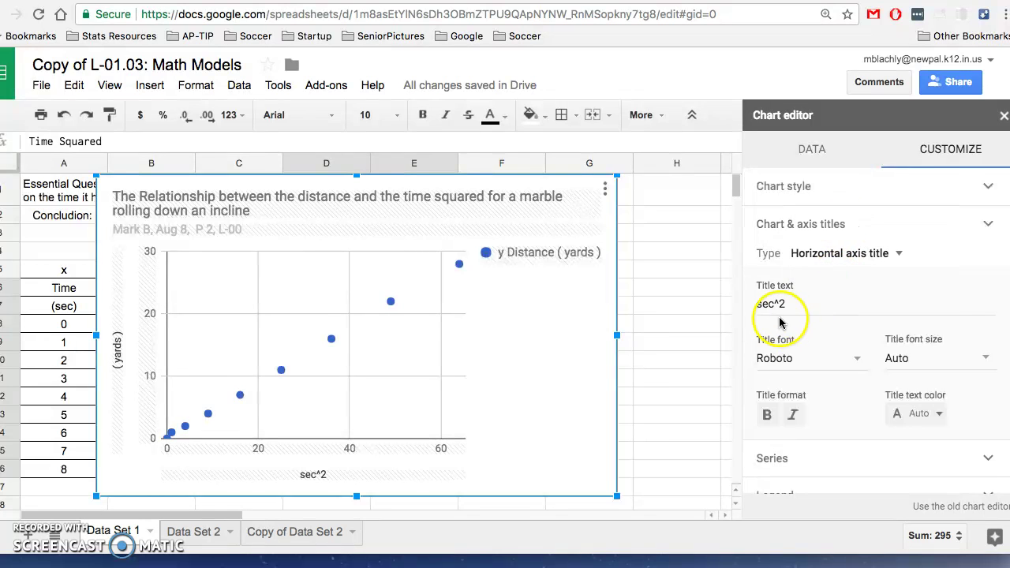
{"action": "left_click", "coordinate": [808, 302]}
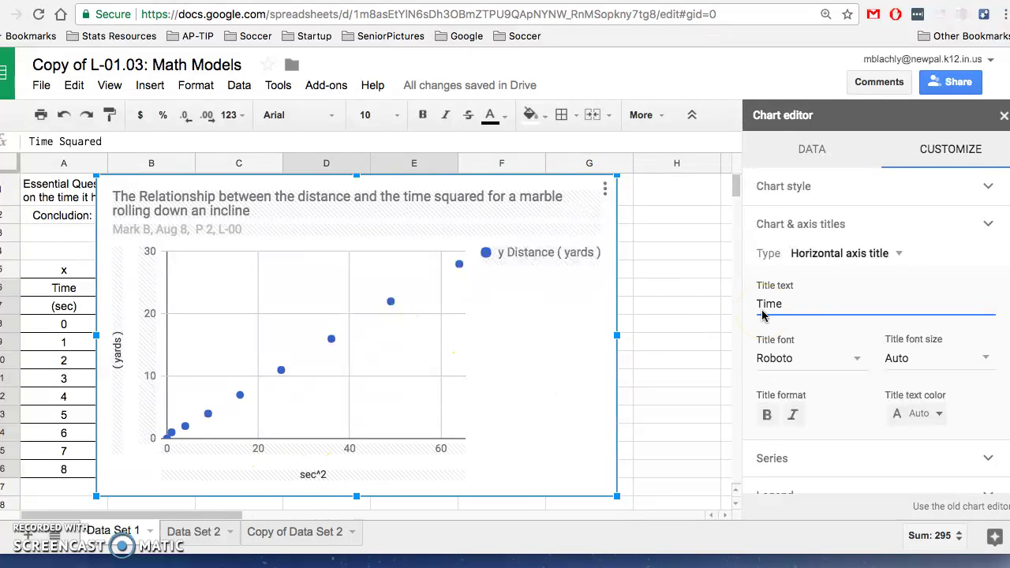
{"action": "type", "text": "Squared (sec^2"}
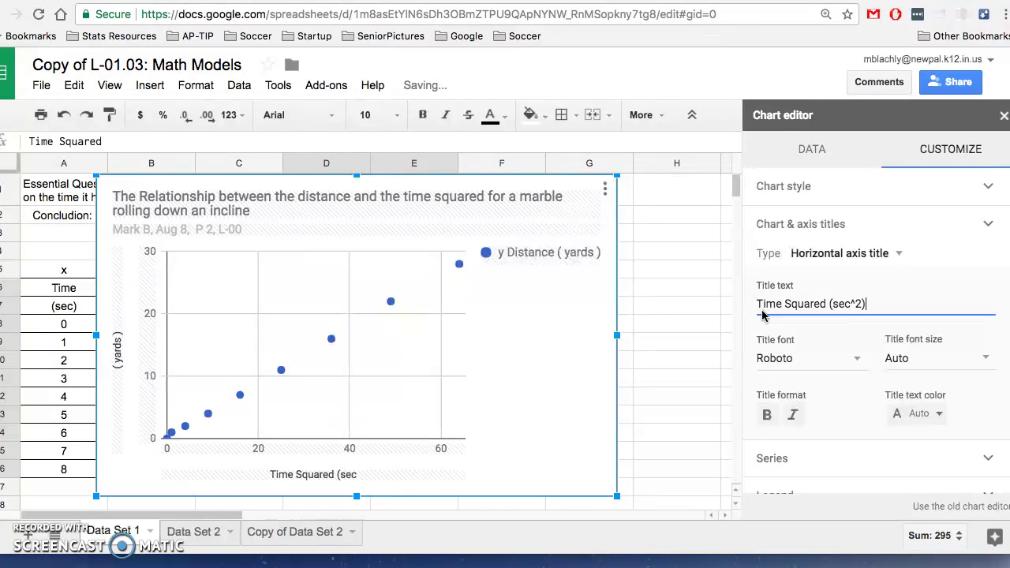
Change the chart's vertical axis title to "Position ( yards )" by adding the quantity name before the unit
{"action": "left_click", "coordinate": [815, 256]}
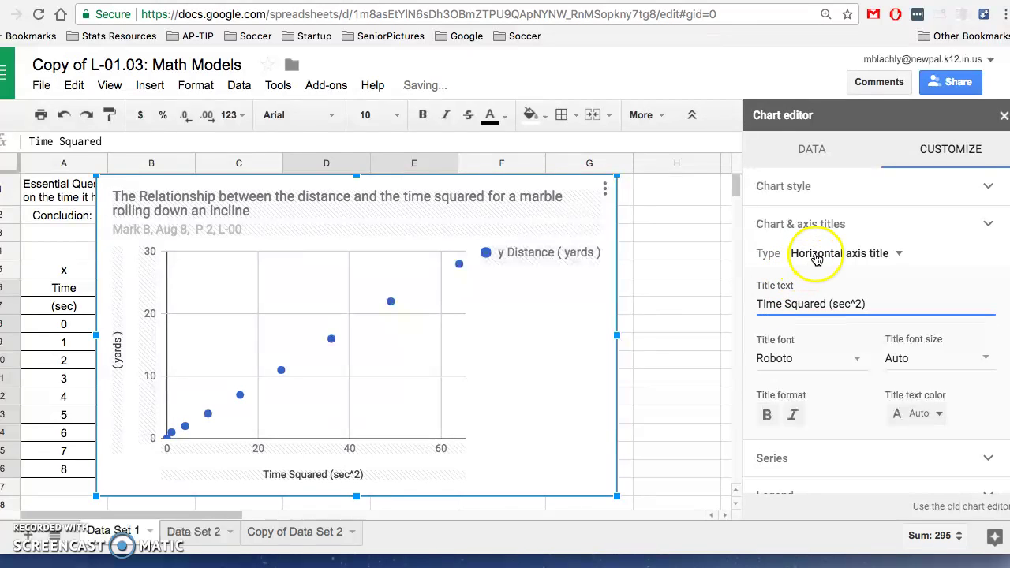
{"action": "left_click", "coordinate": [826, 277]}
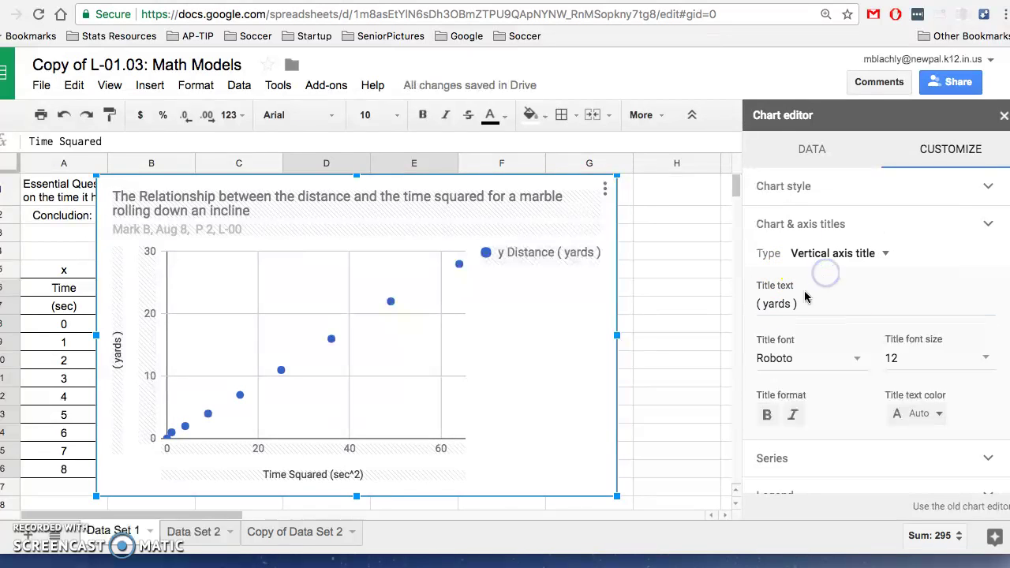
{"action": "left_click", "coordinate": [807, 303]}
{"action": "left_click", "coordinate": [759, 308]}
{"action": "key", "text": "Delete"}
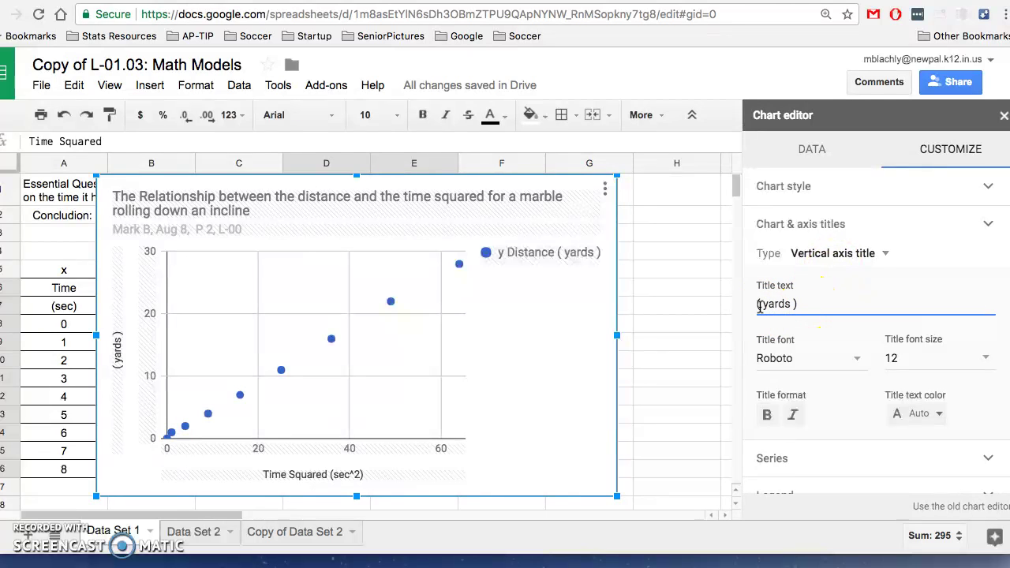
{"action": "type", "text": "Posit"}
{"action": "key", "text": "BackSpace"}
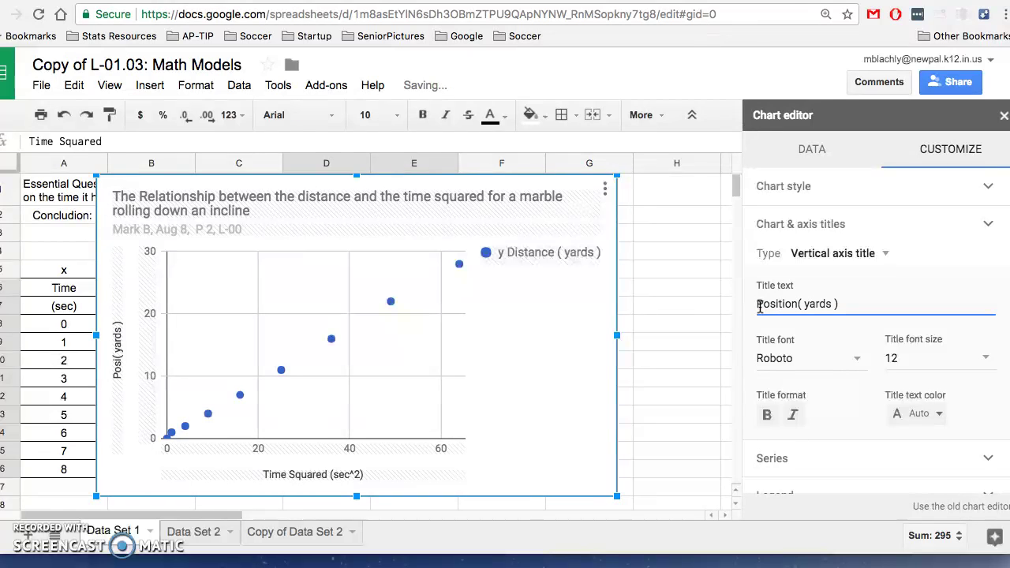
{"action": "left_click", "coordinate": [799, 304]}
{"action": "key", "text": "Delete"}
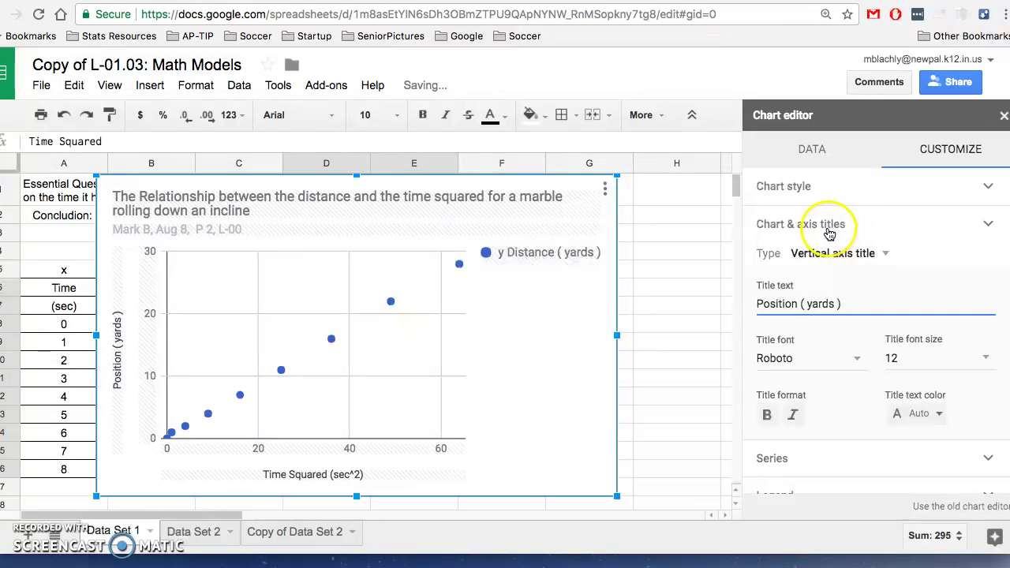
{"action": "left_click", "coordinate": [793, 226]}
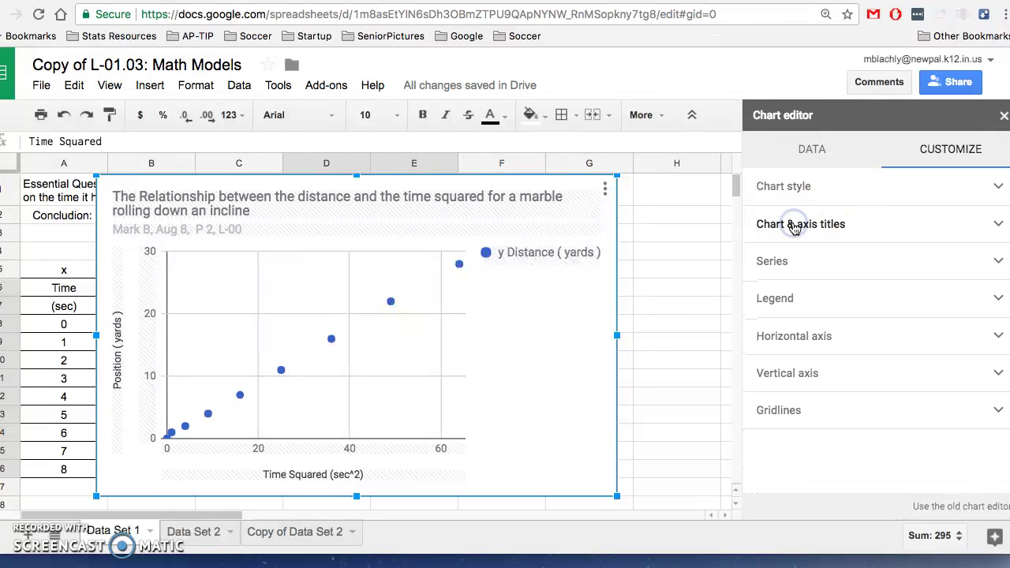
Add a linear trendline to the y Distance ( yards ) series and set its label to Use Equation
{"action": "left_click", "coordinate": [773, 262]}
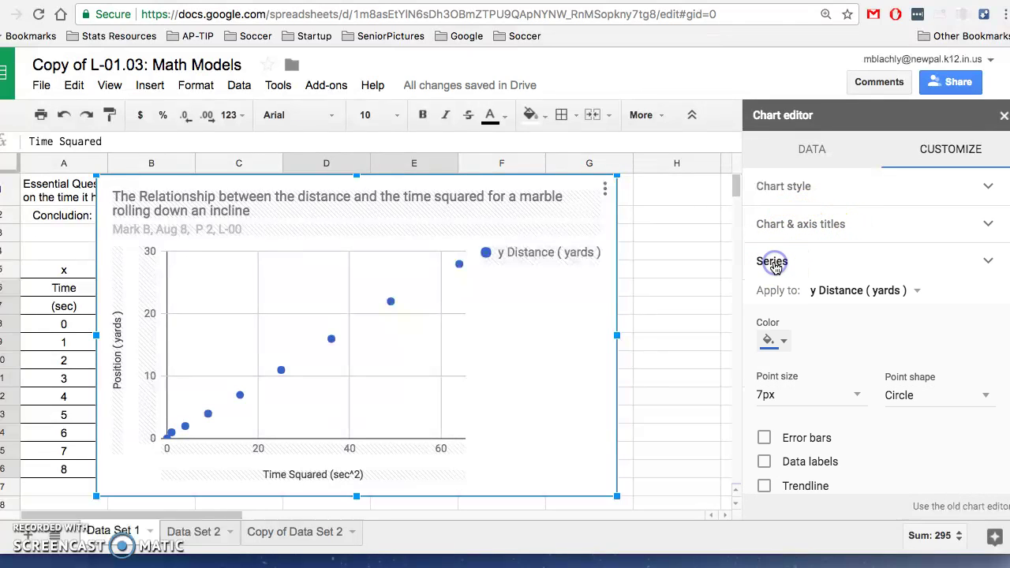
{"action": "scroll", "coordinate": [774, 396], "scroll_direction": "down", "scroll_amount": 1}
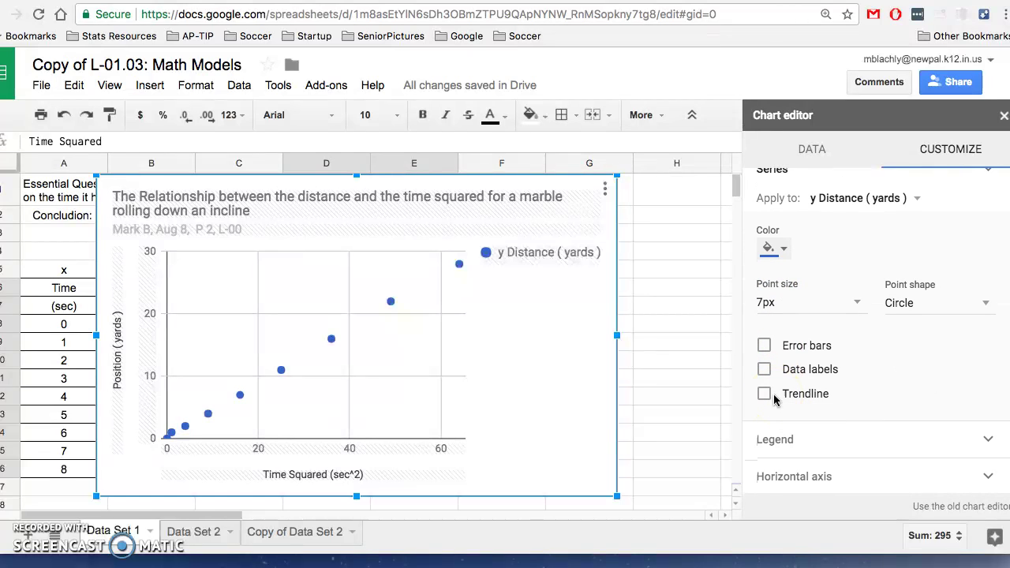
{"action": "left_click", "coordinate": [764, 396]}
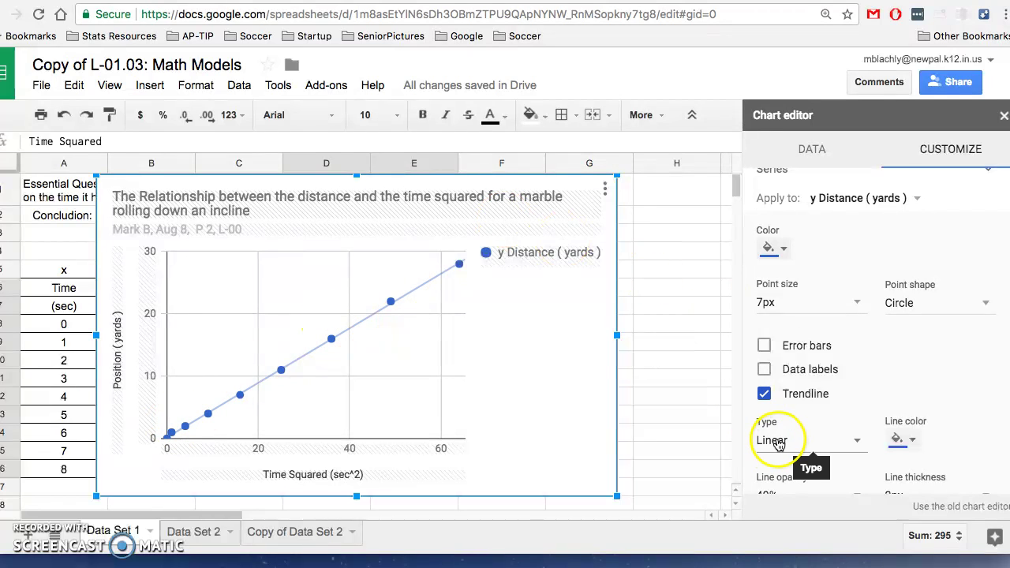
{"action": "scroll", "coordinate": [790, 439], "scroll_direction": "down", "scroll_amount": 3}
{"action": "left_click", "coordinate": [799, 372]}
{"action": "left_click", "coordinate": [801, 405]}
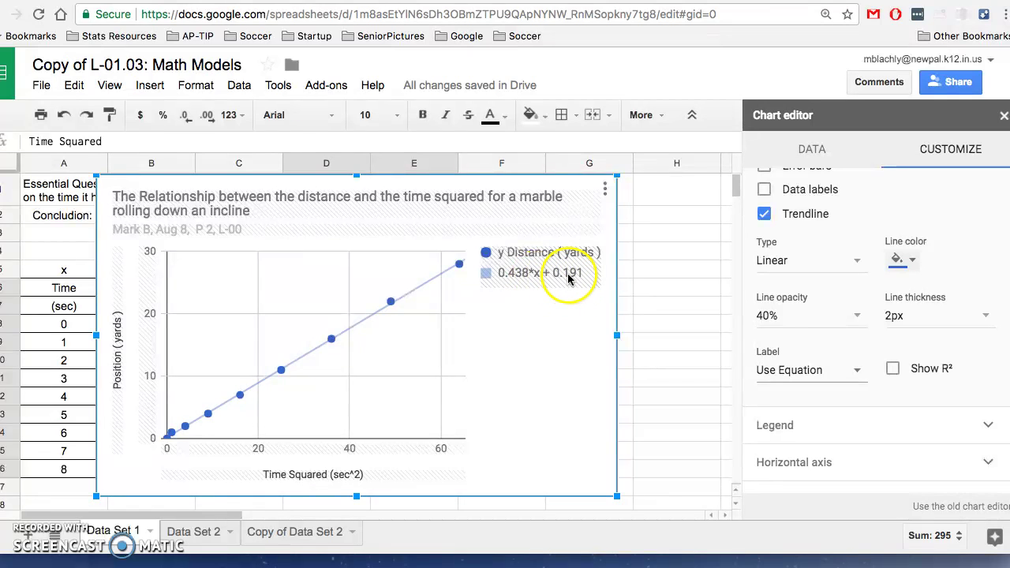
{"action": "mouse_move", "coordinate": [169, 440]}
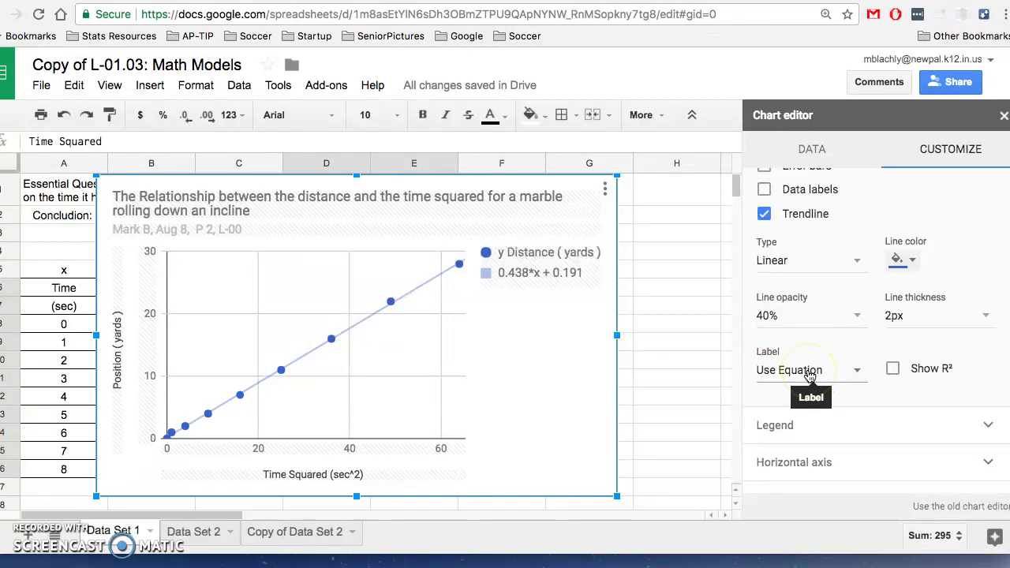
Switch the trendline's label to Custom and set the label text to "d = 0.438 * t^2"
{"action": "left_click", "coordinate": [779, 374]}
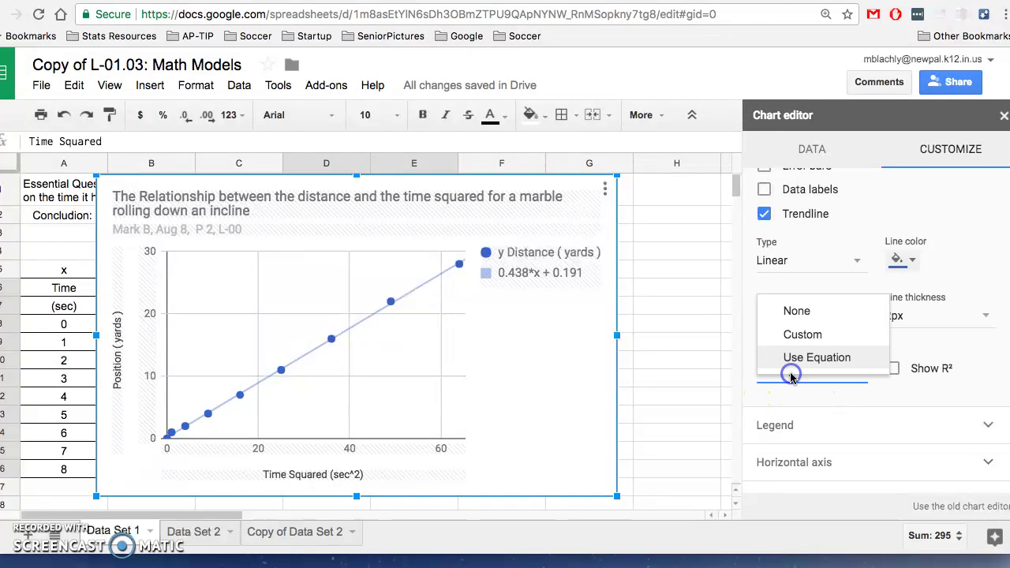
{"action": "left_click", "coordinate": [802, 334]}
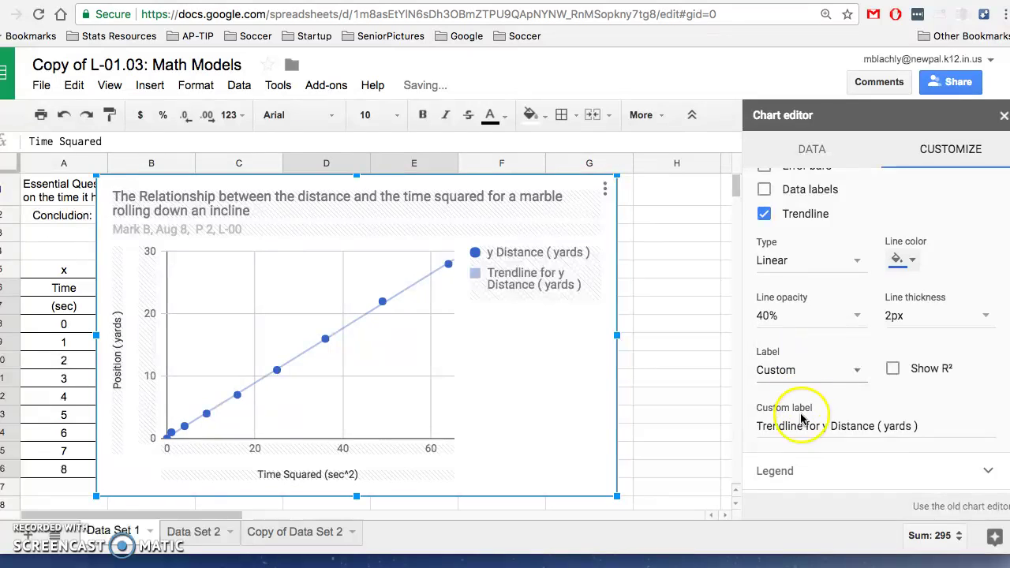
{"action": "left_click", "coordinate": [800, 427]}
{"action": "left_click", "coordinate": [924, 424]}
{"action": "left_click_drag", "start_coordinate": [925, 423], "coordinate": [727, 433]}
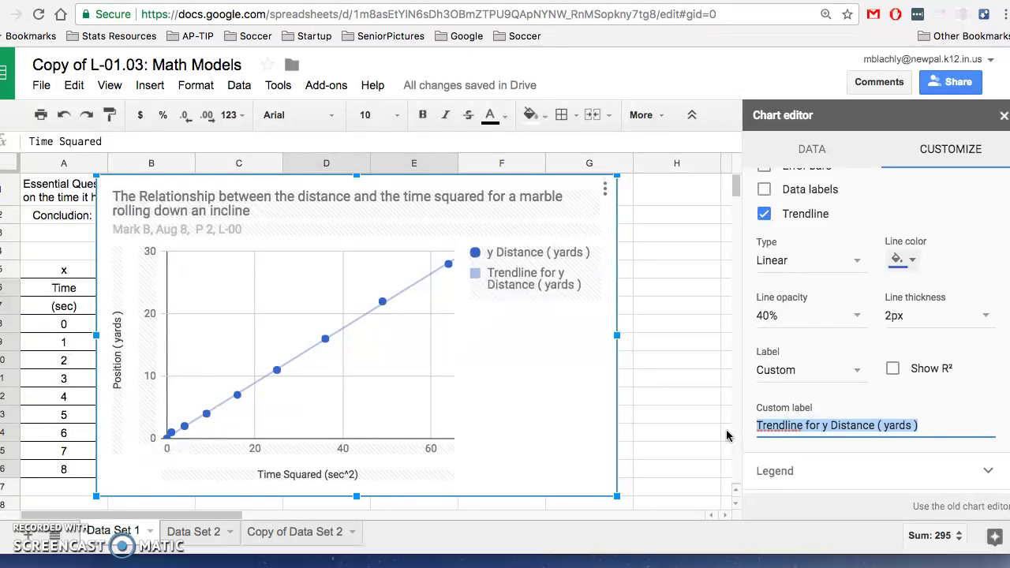
{"action": "type", "text": "d = 0.438 *"}
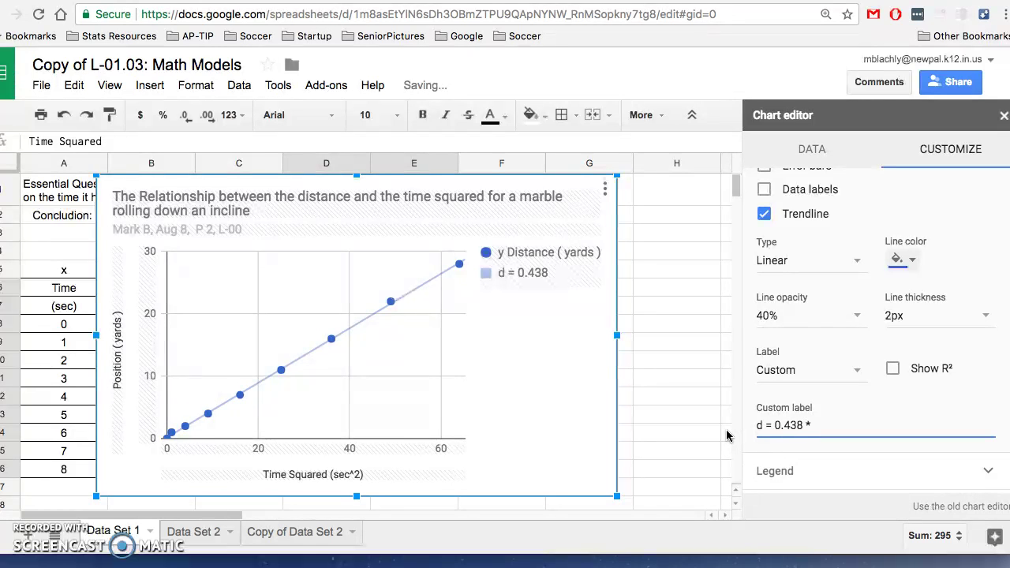
{"action": "type", "text": " t^2"}
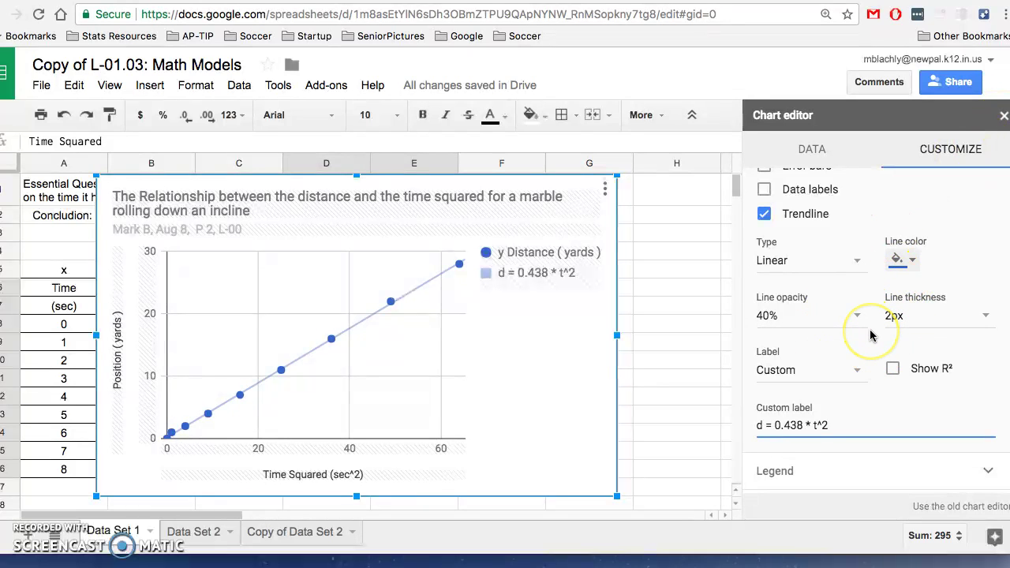
Set the chart's legend position to Inside and close the chart editor
{"action": "scroll", "coordinate": [870, 335], "scroll_direction": "down", "scroll_amount": 3}
{"action": "scroll", "coordinate": [870, 335], "scroll_direction": "up", "scroll_amount": 5}
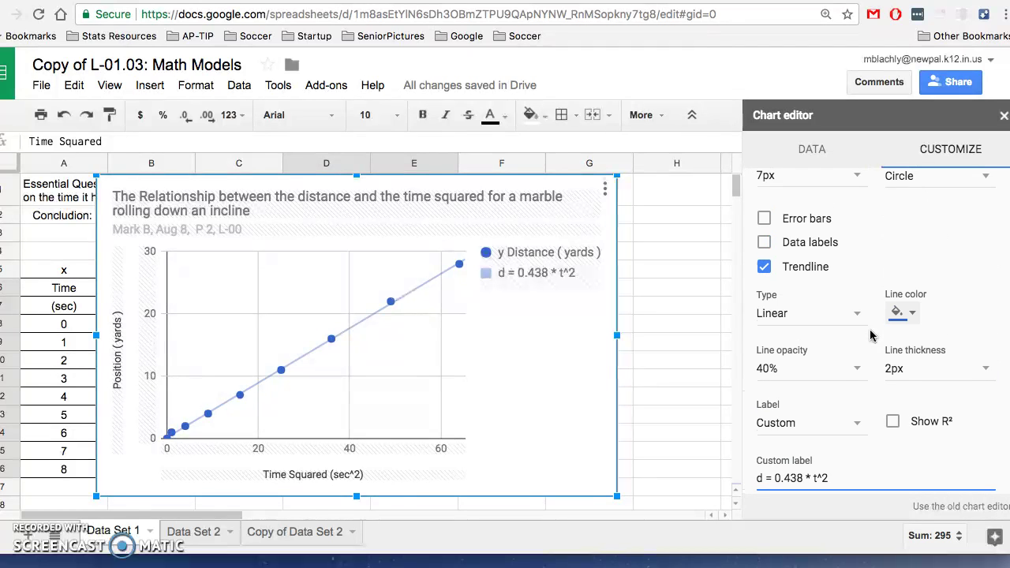
{"action": "scroll", "coordinate": [870, 335], "scroll_direction": "down", "scroll_amount": 2}
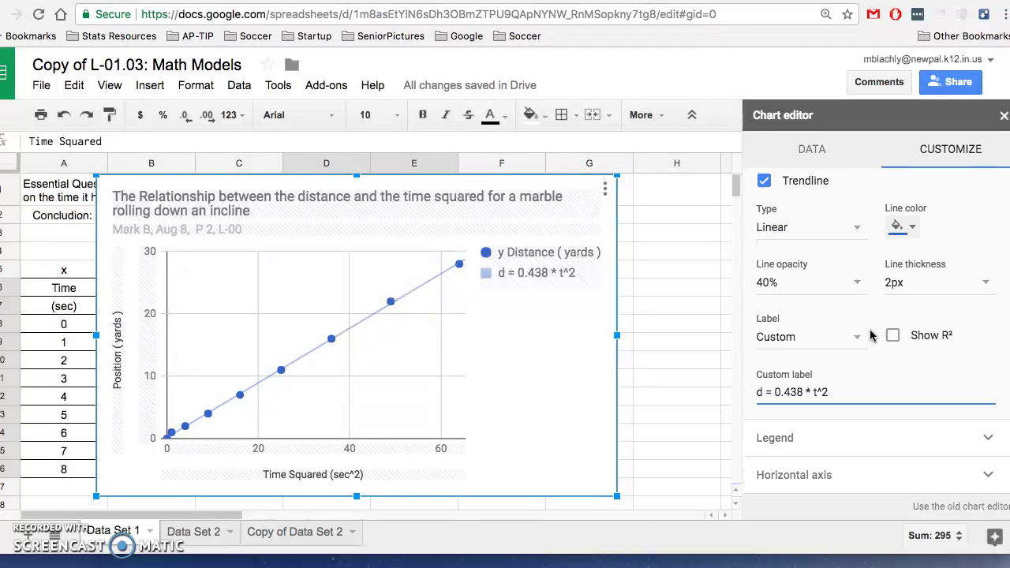
{"action": "left_click", "coordinate": [774, 432]}
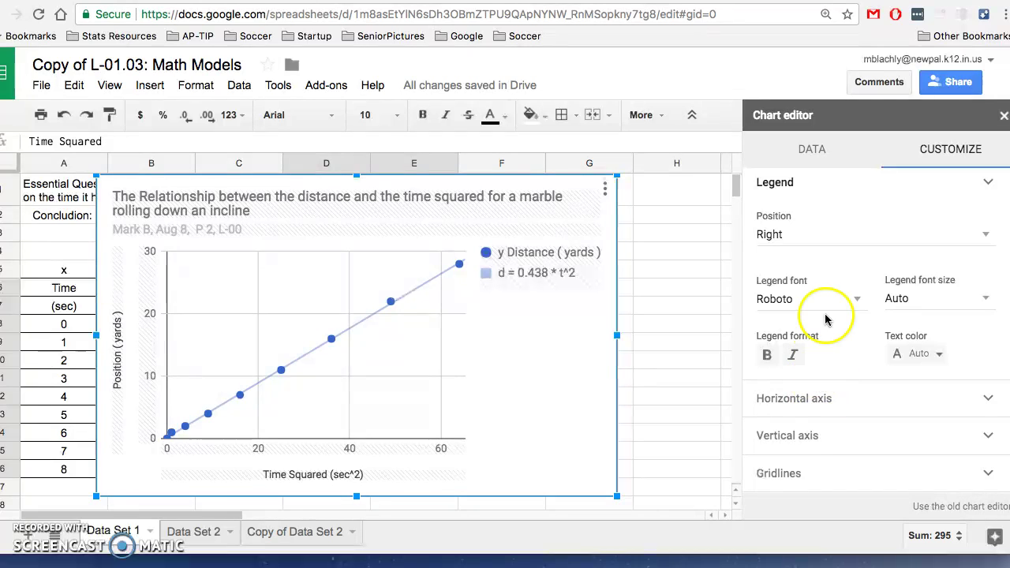
{"action": "left_click", "coordinate": [777, 233]}
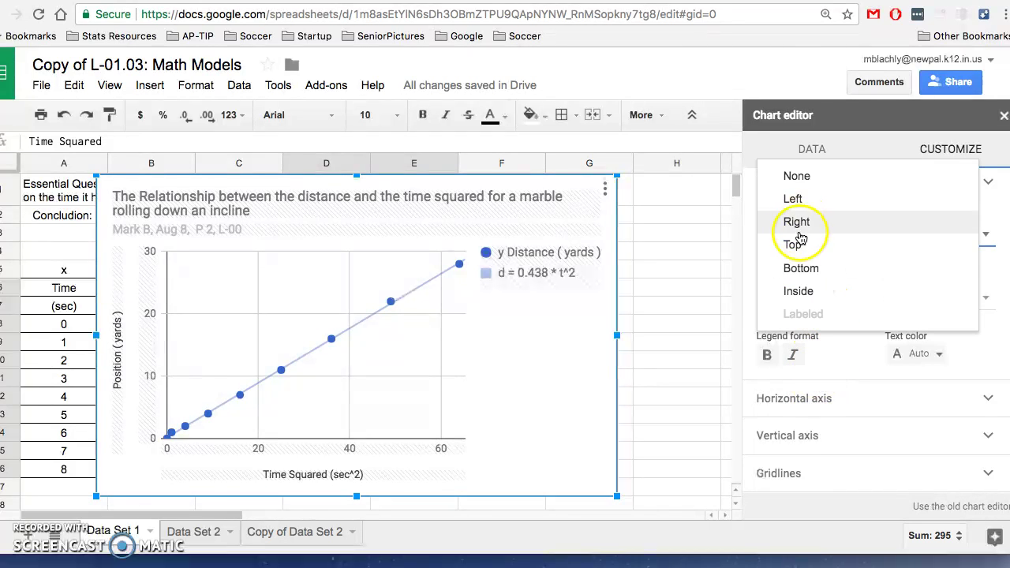
{"action": "left_click", "coordinate": [805, 290]}
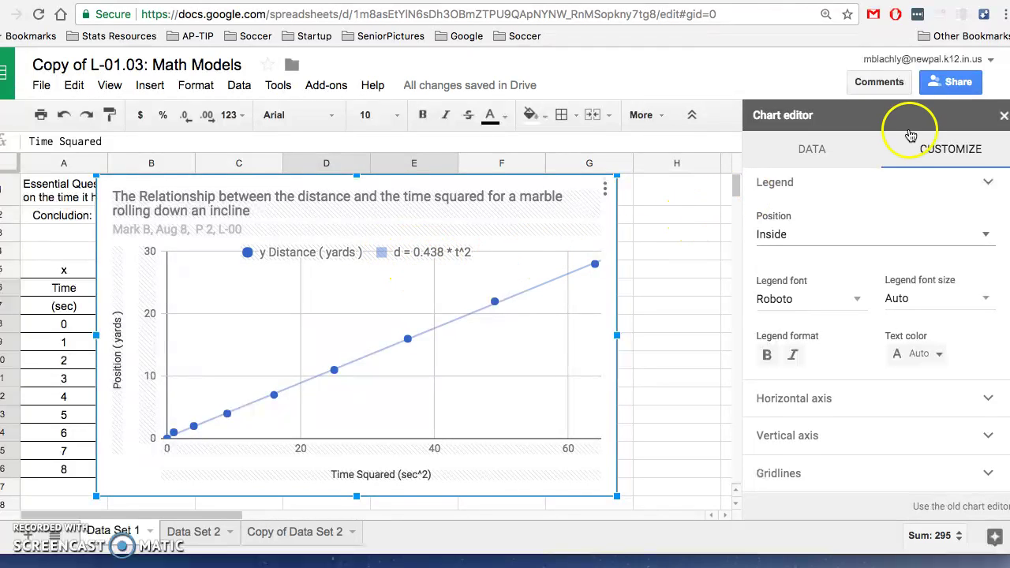
{"action": "left_click", "coordinate": [1001, 119]}
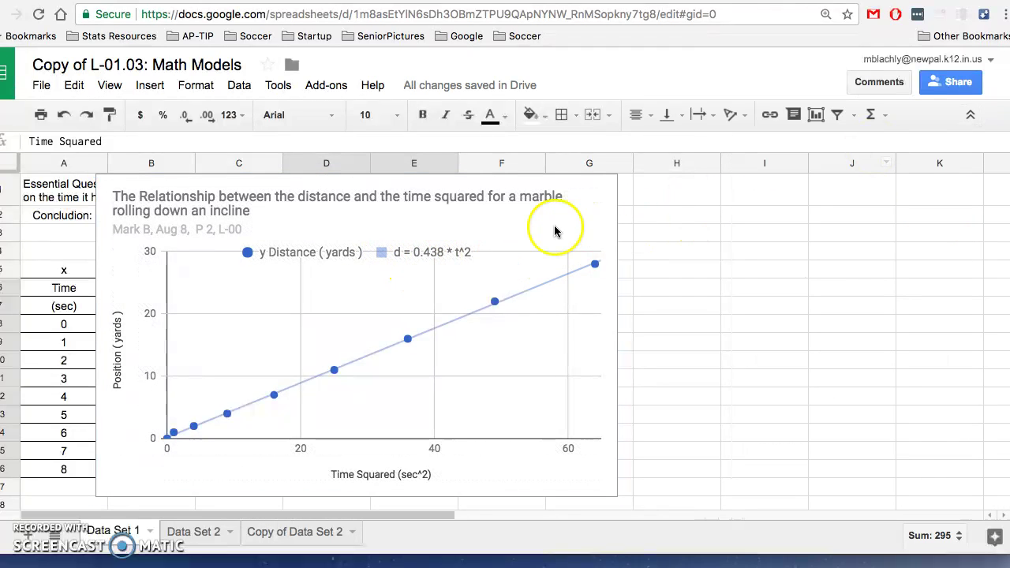
Enlarge the chart to about the end of column H and move it clear of the Time and Distance table and the conclusion row
{"action": "scroll", "coordinate": [692, 287], "scroll_direction": "down", "scroll_amount": 2}
{"action": "scroll", "coordinate": [692, 286], "scroll_direction": "up", "scroll_amount": 2}
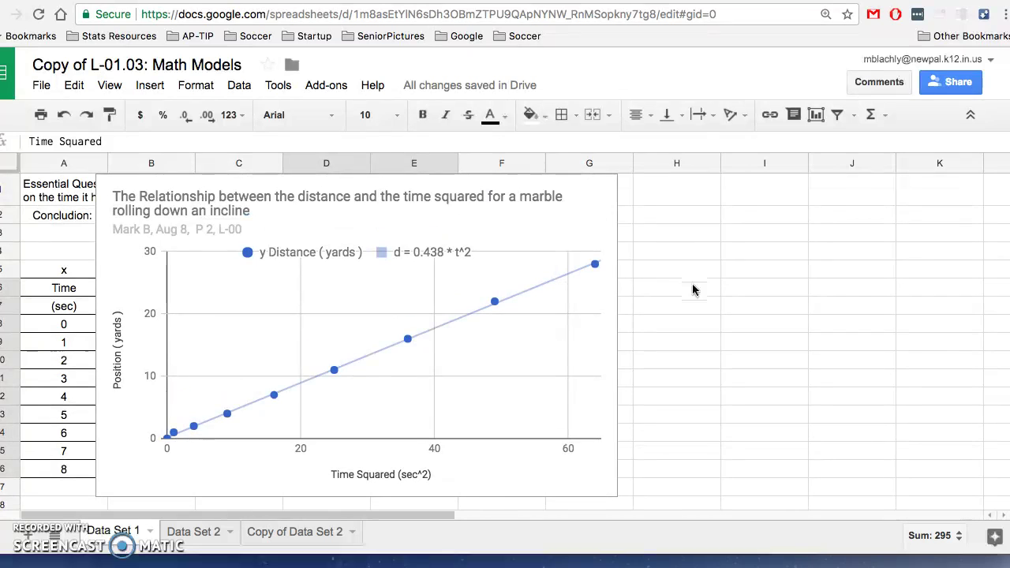
{"action": "left_click", "coordinate": [600, 224]}
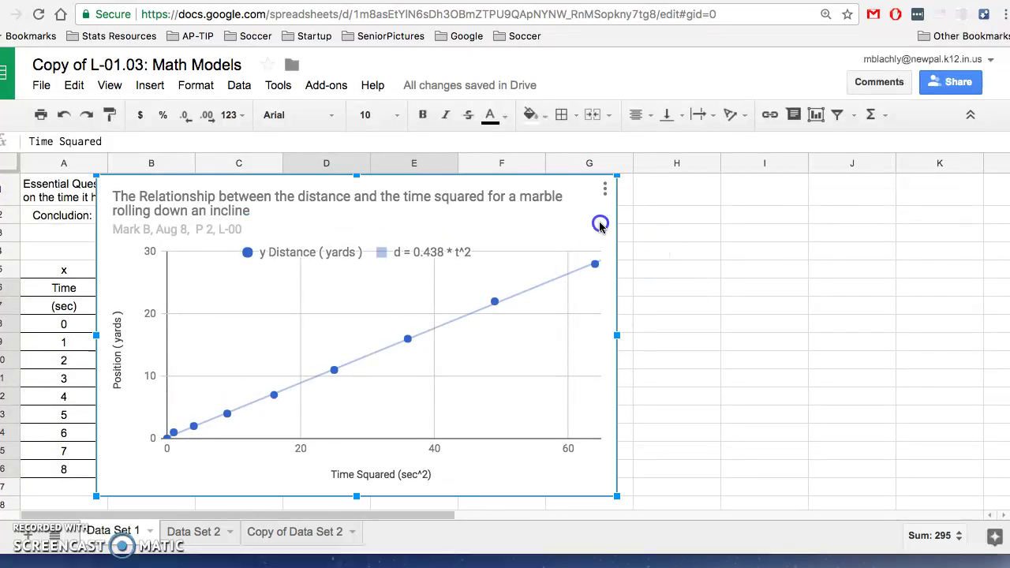
{"action": "left_click", "coordinate": [970, 114]}
{"action": "left_click", "coordinate": [602, 424]}
{"action": "left_click_drag", "start_coordinate": [617, 447], "coordinate": [718, 457]}
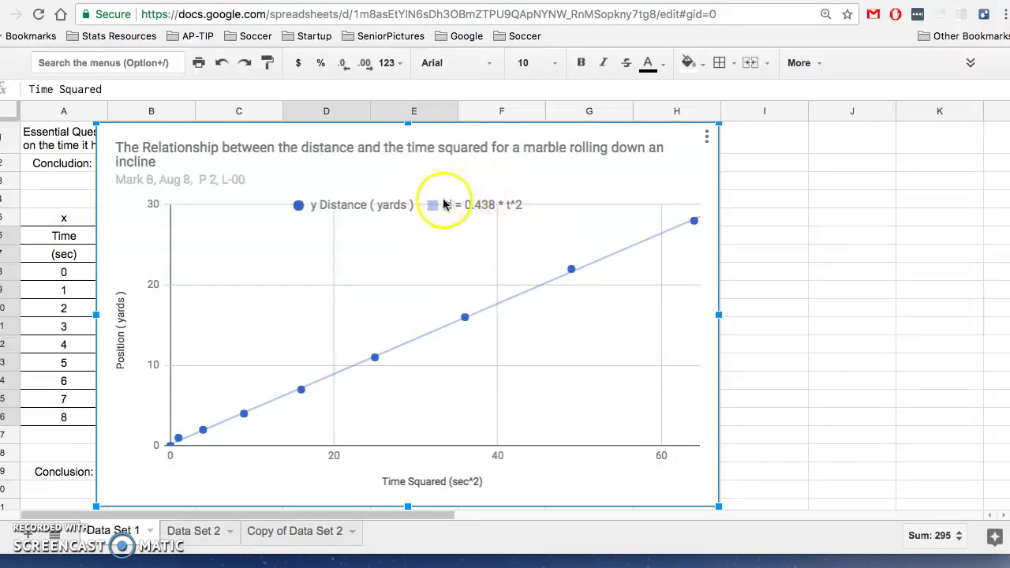
{"action": "left_click_drag", "start_coordinate": [336, 136], "coordinate": [464, 192]}
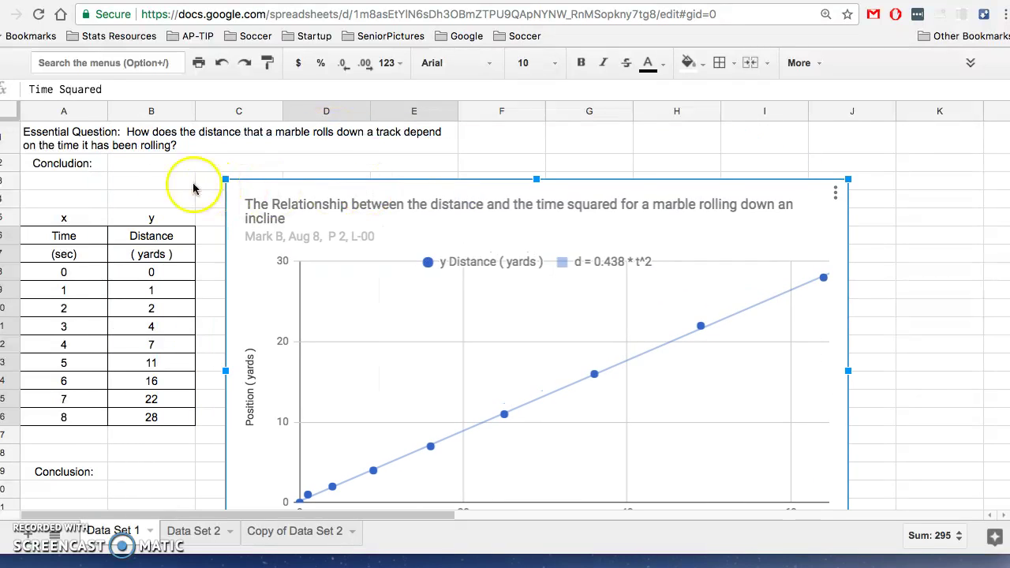
Enter "The distance is proportional to" in the merged conclusion cell below the essential question
{"action": "left_click", "coordinate": [154, 166]}
{"action": "type", "text": "The distance is"}
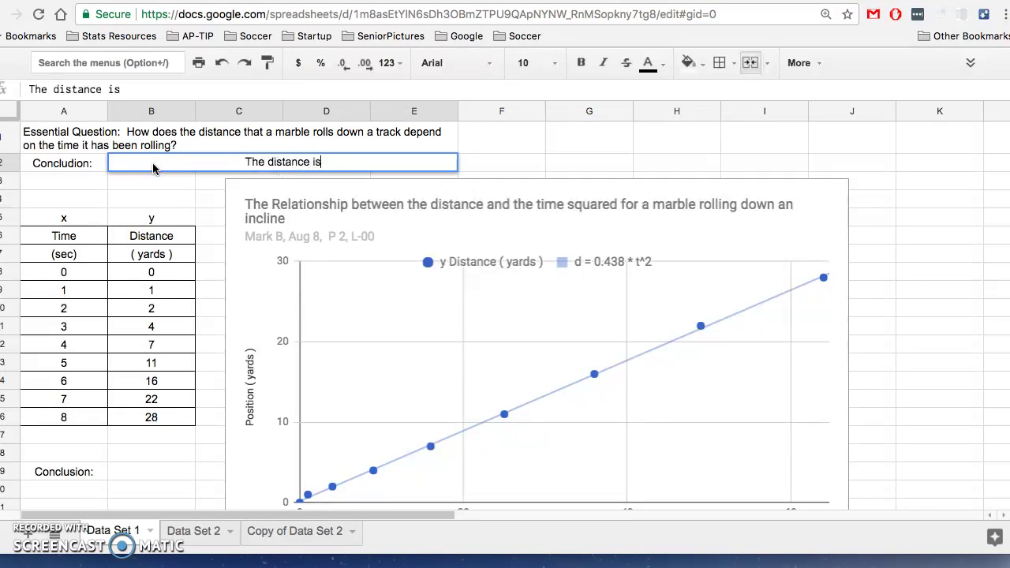
{"action": "type", "text": " proportional to"}
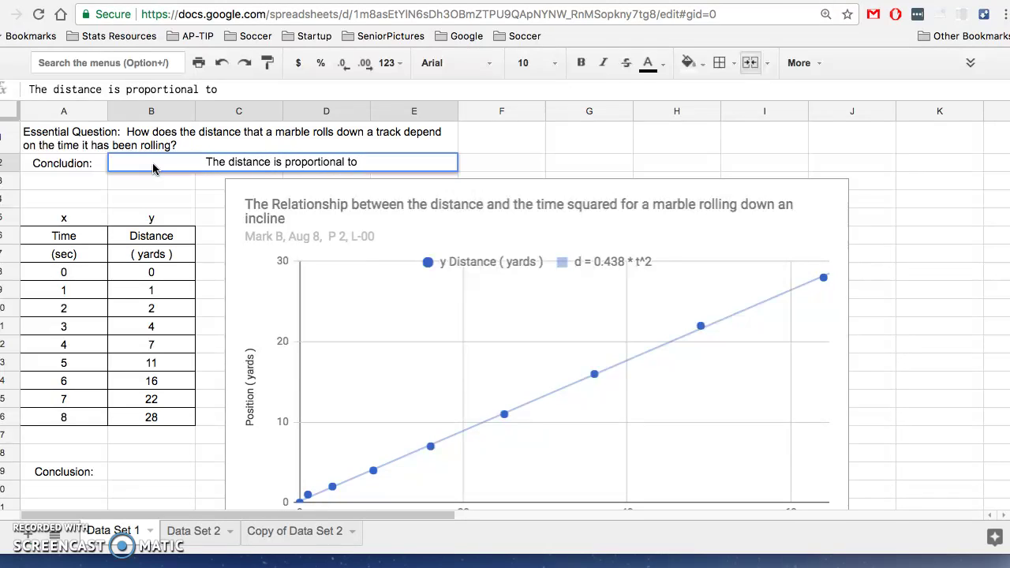